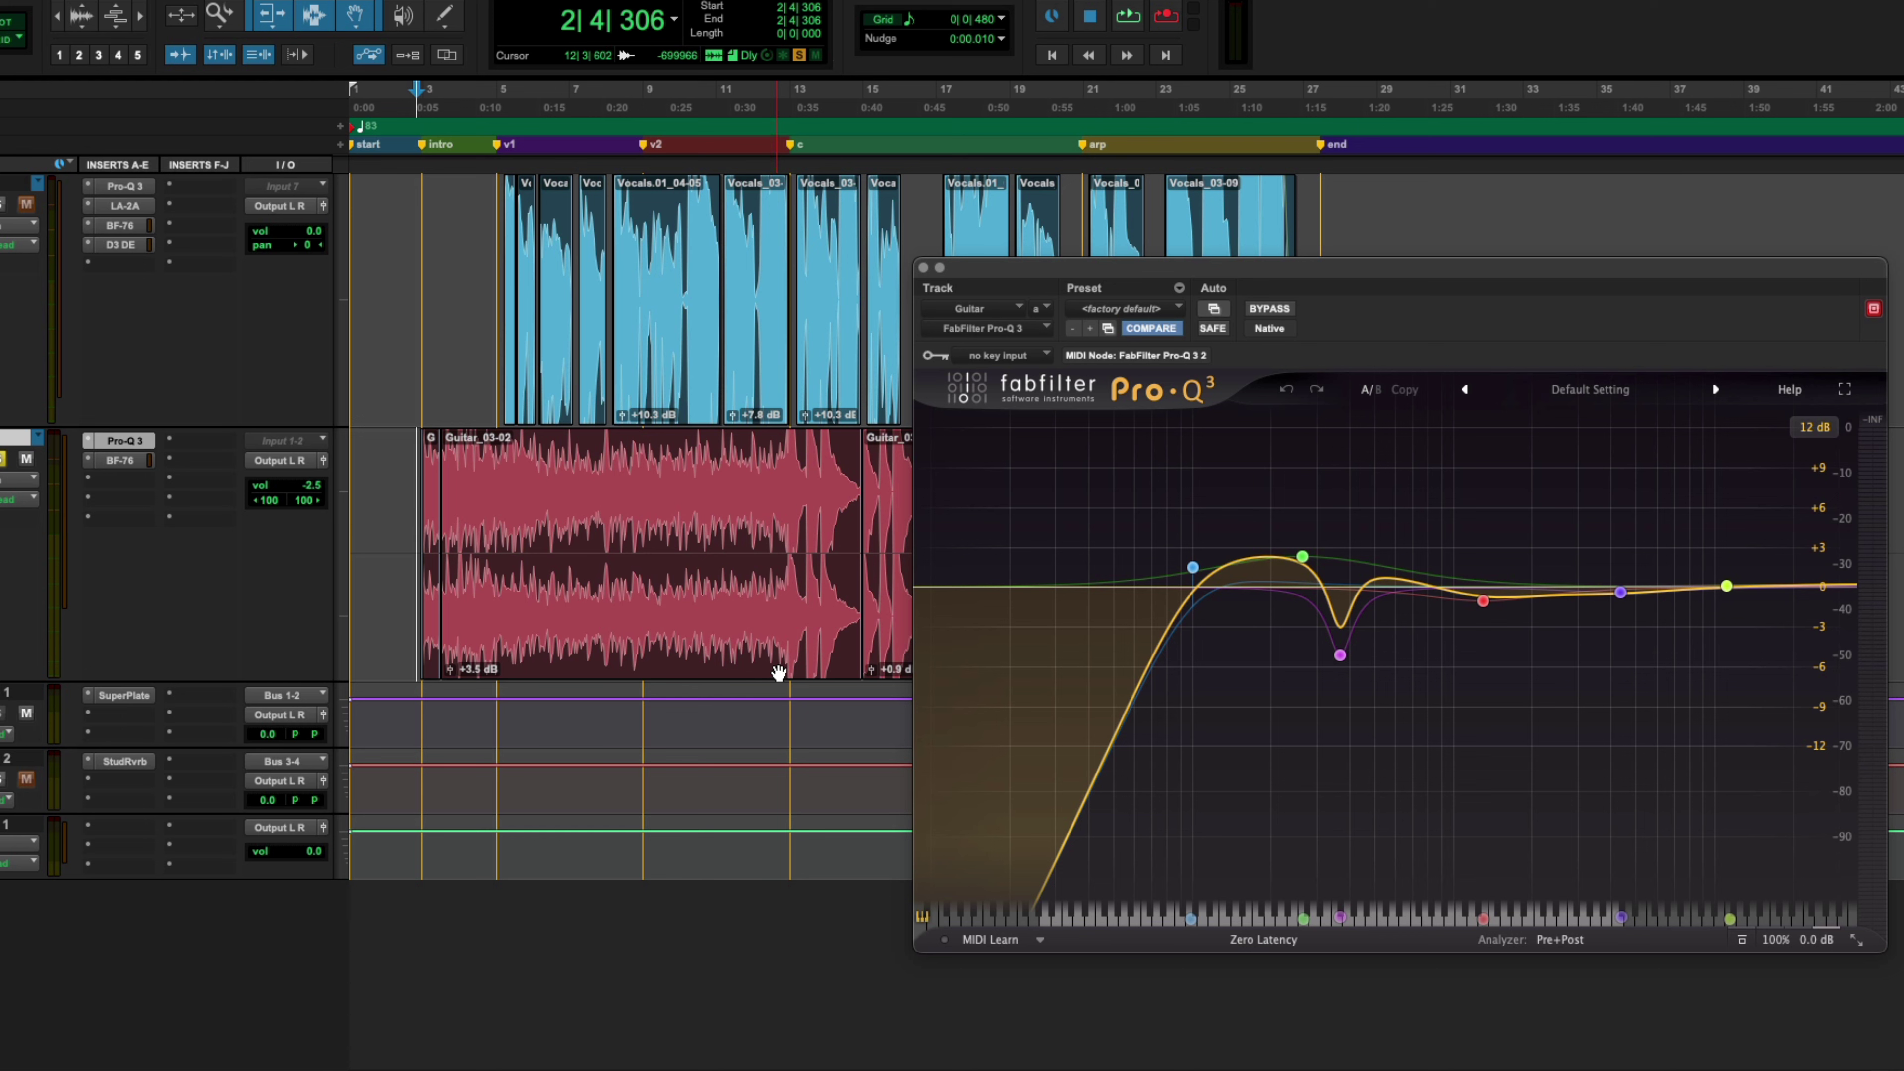
Step: Review the BF-76 compressor on the Guitar track in place of its EQ, start playback and close the plug-in
left_click(923, 269)
left_click(121, 461)
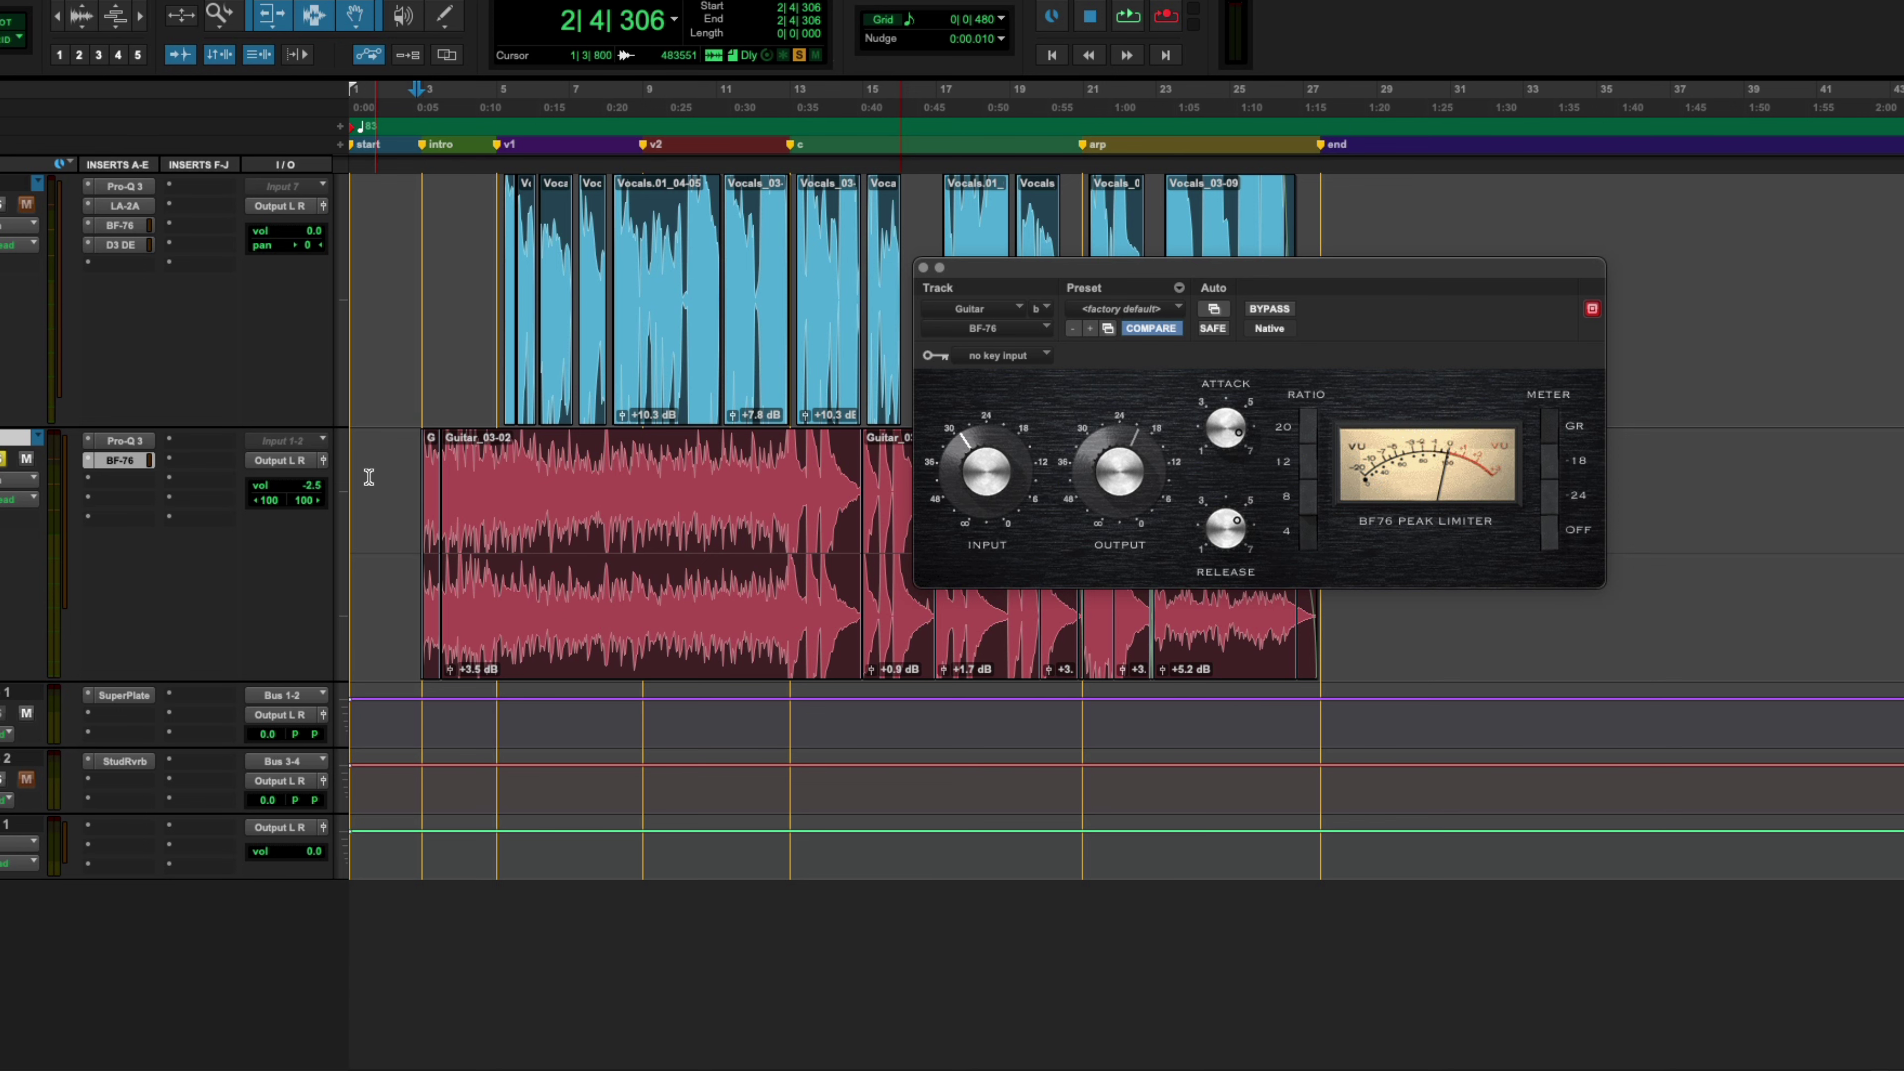
key("space")
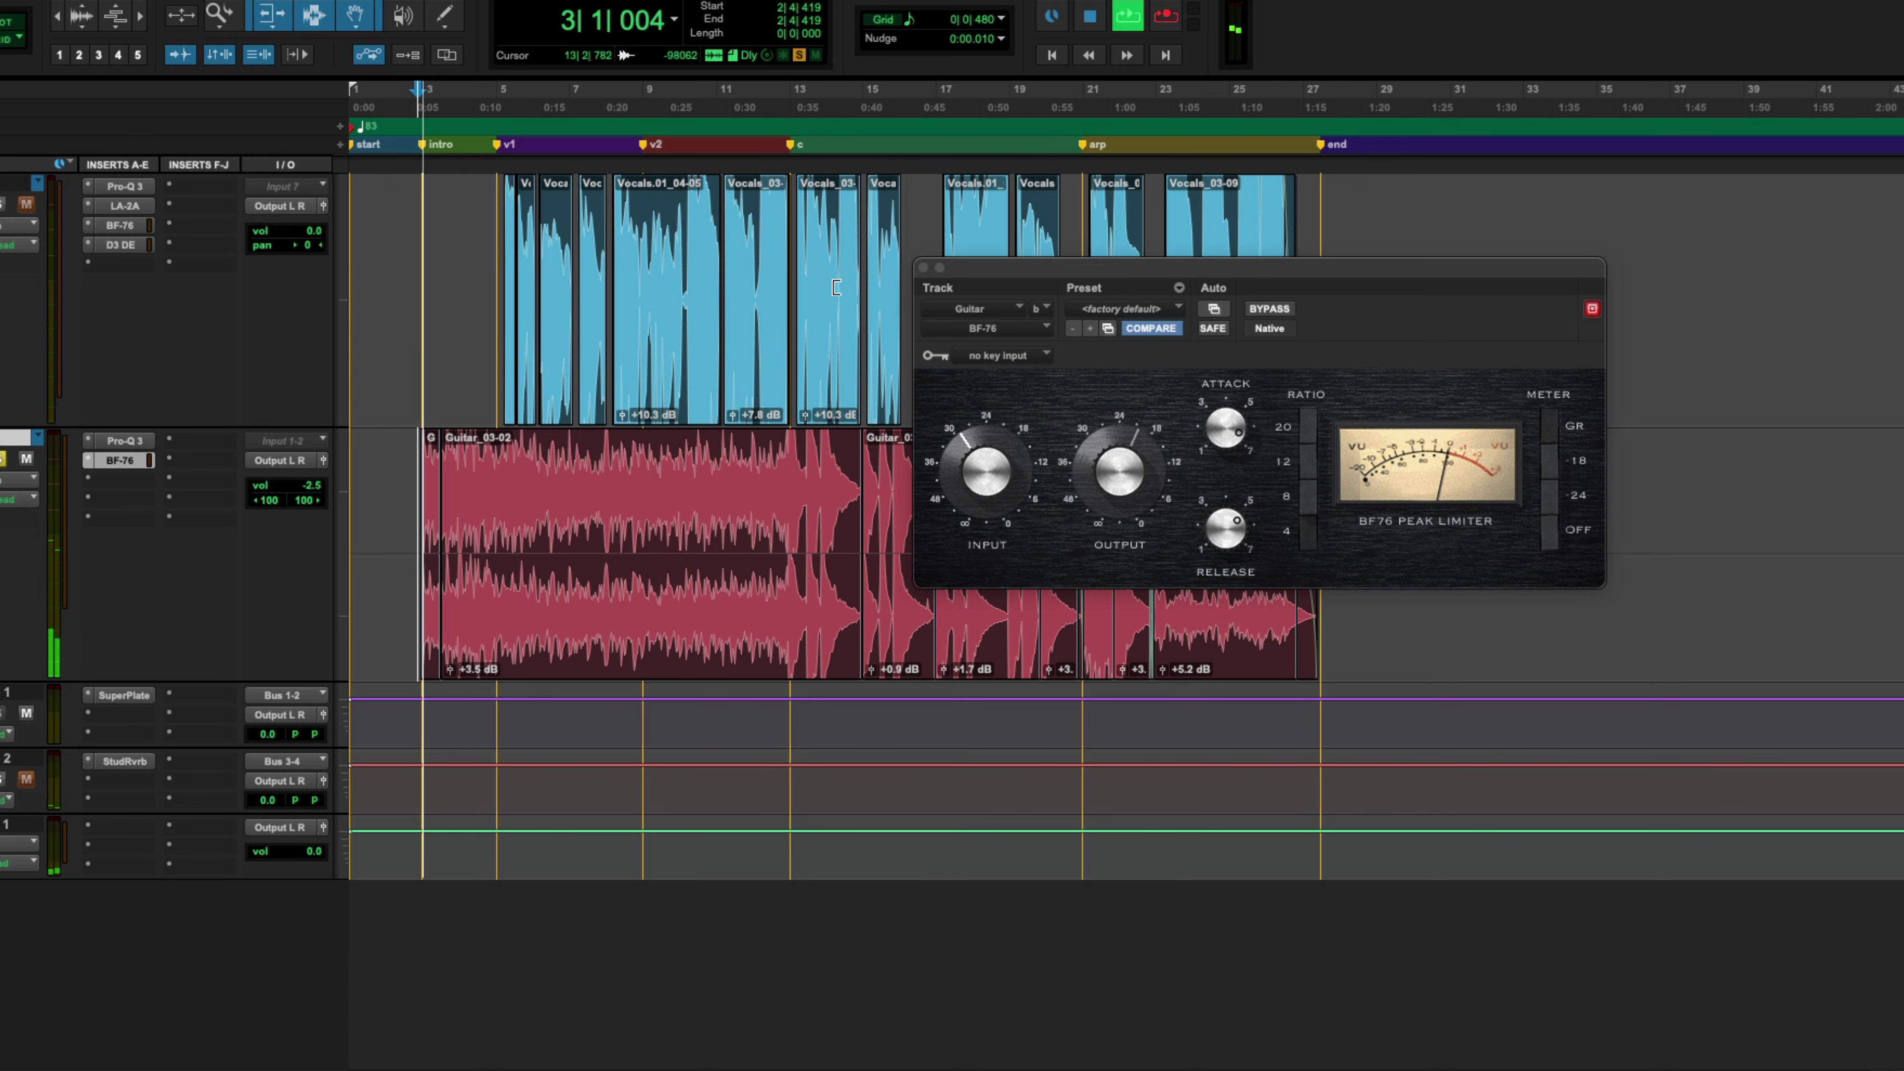
left_click(924, 269)
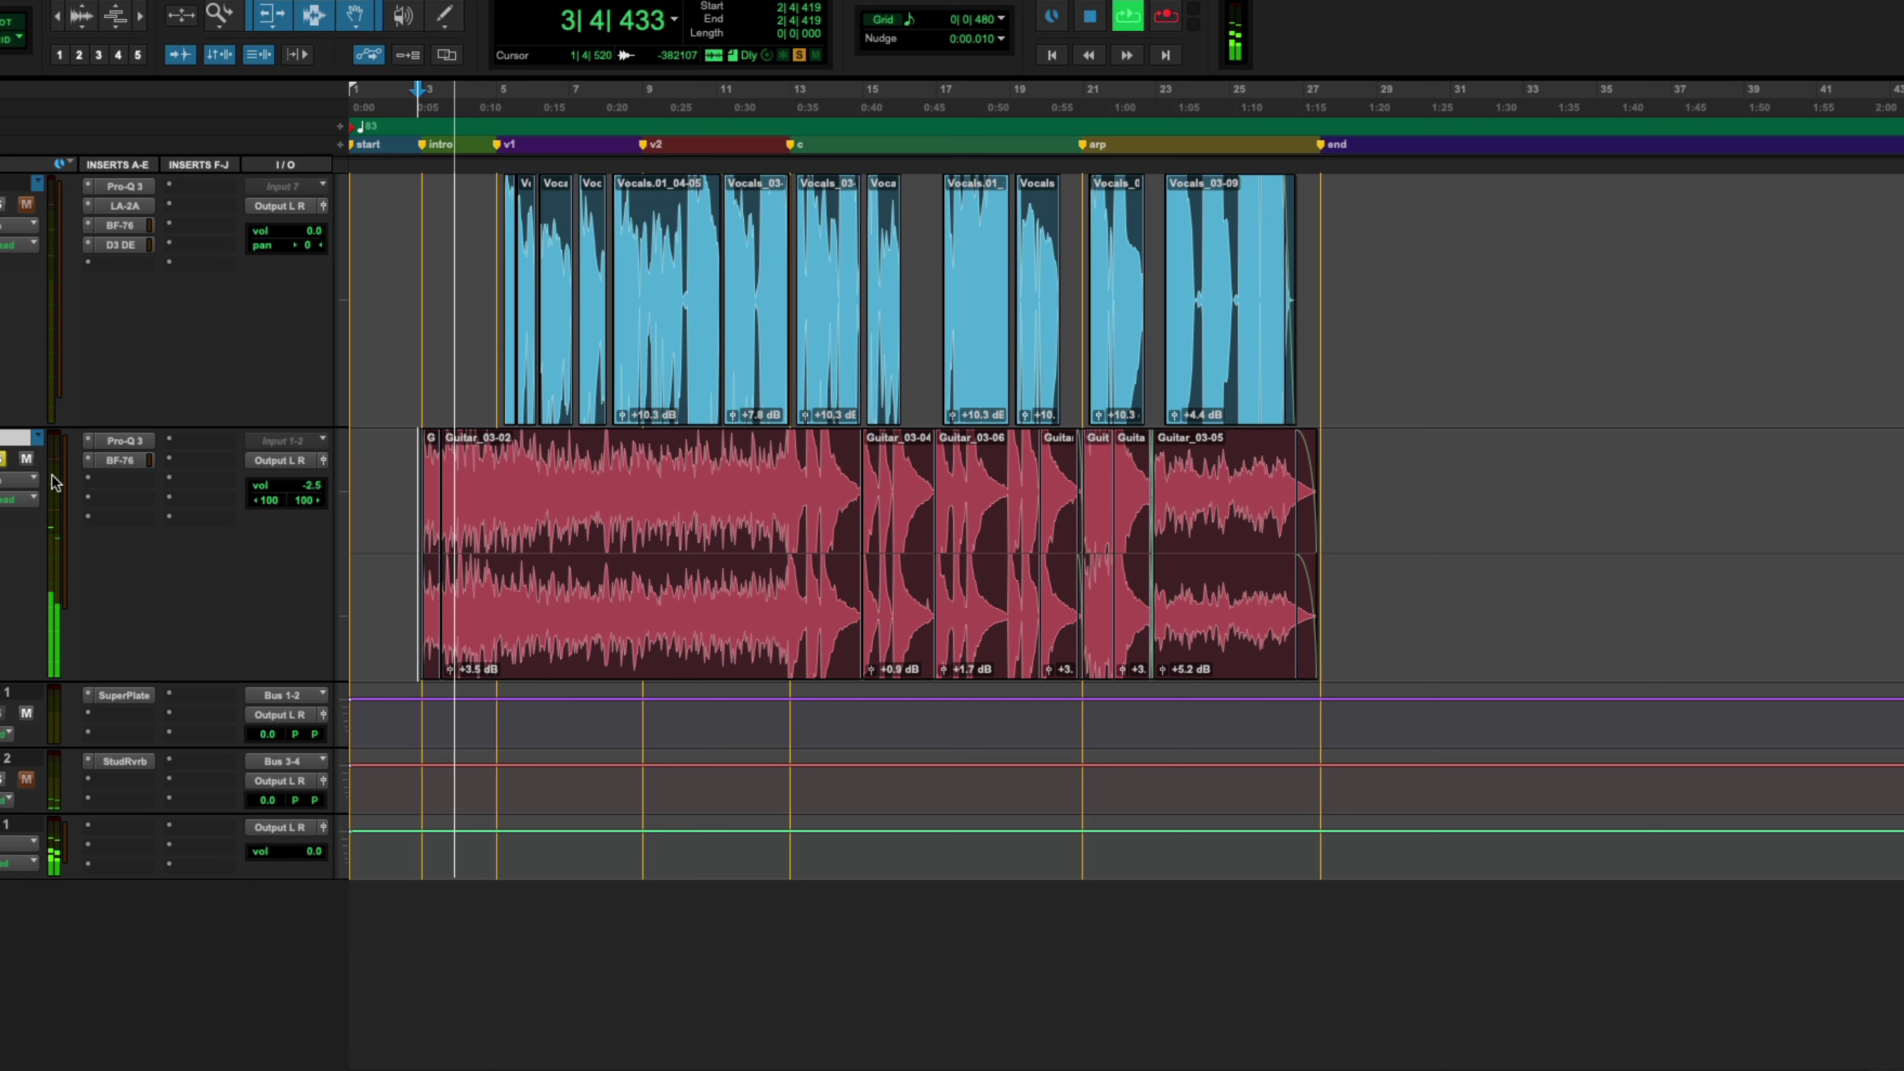
Step: Insert the stereo Dyn3 De-Esser after the BF-76 on the Guitar track
left_click(138, 482)
mouse_move(138, 480)
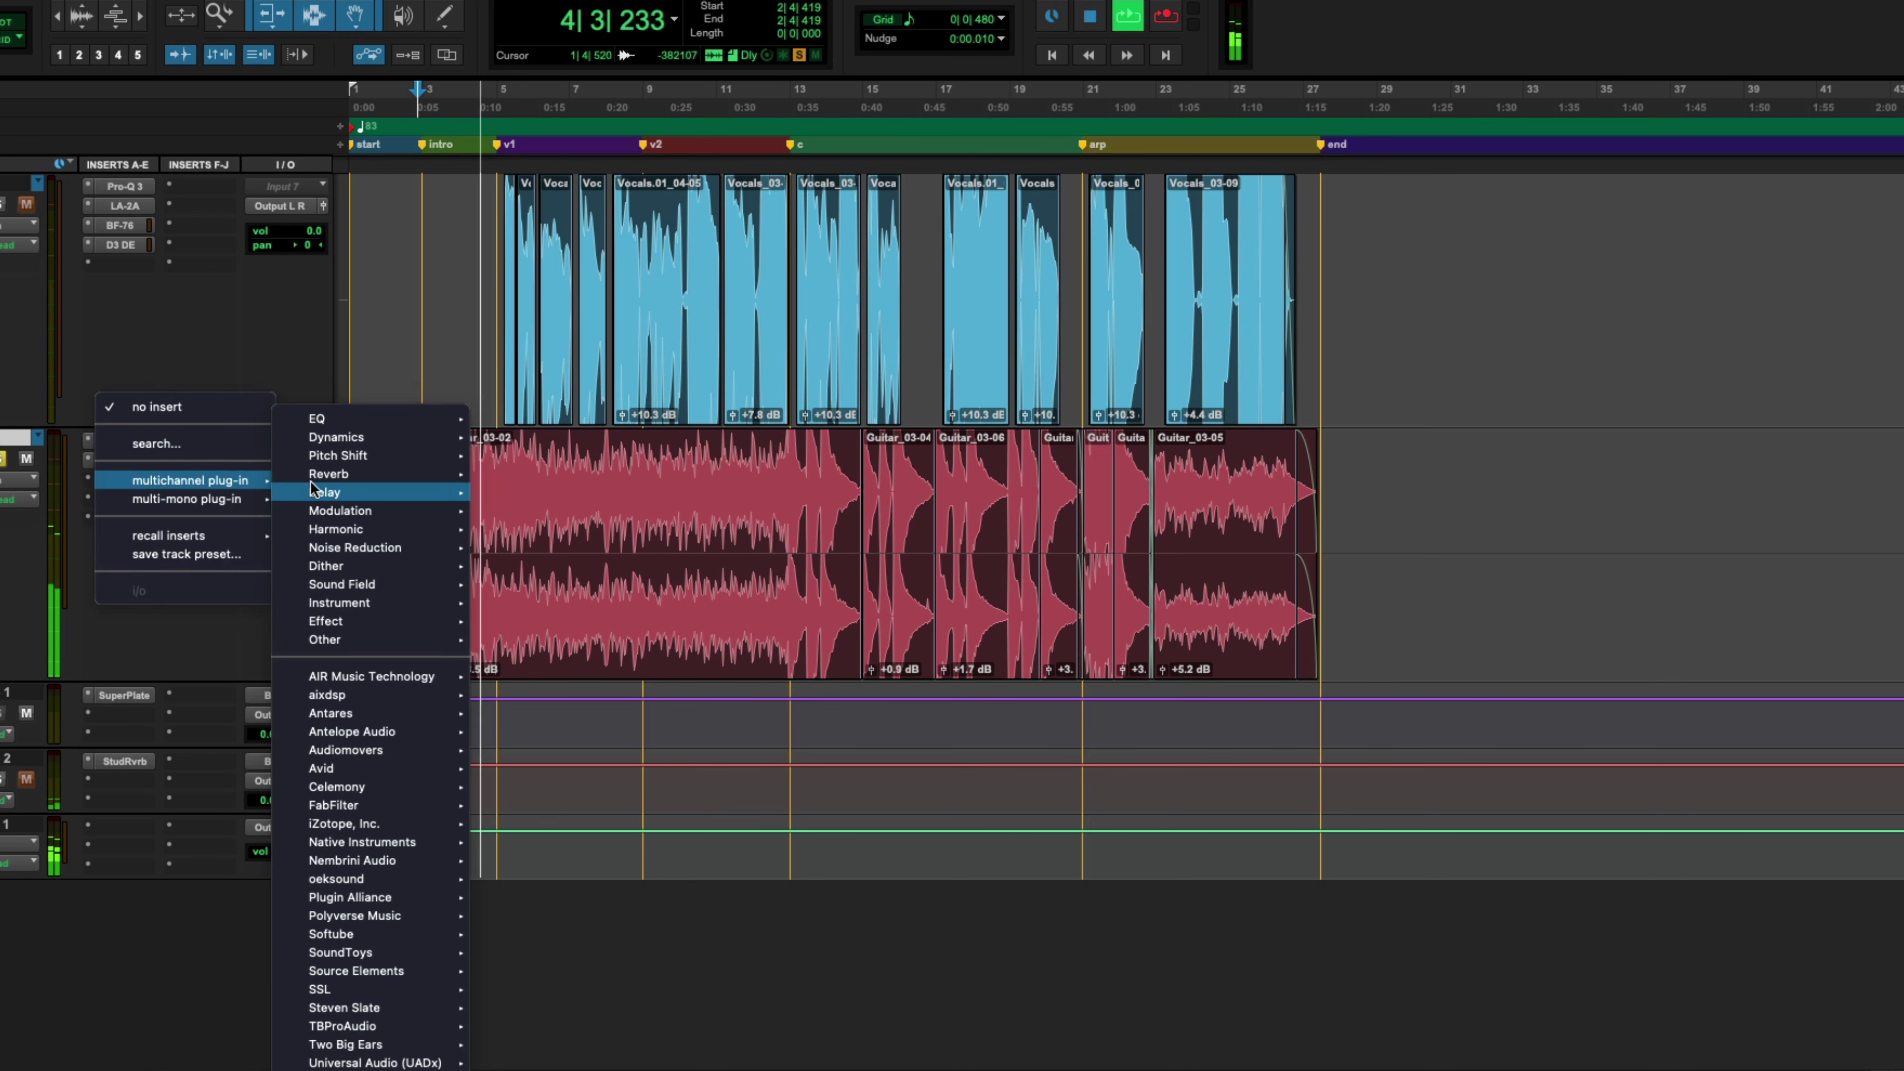
mouse_move(372, 437)
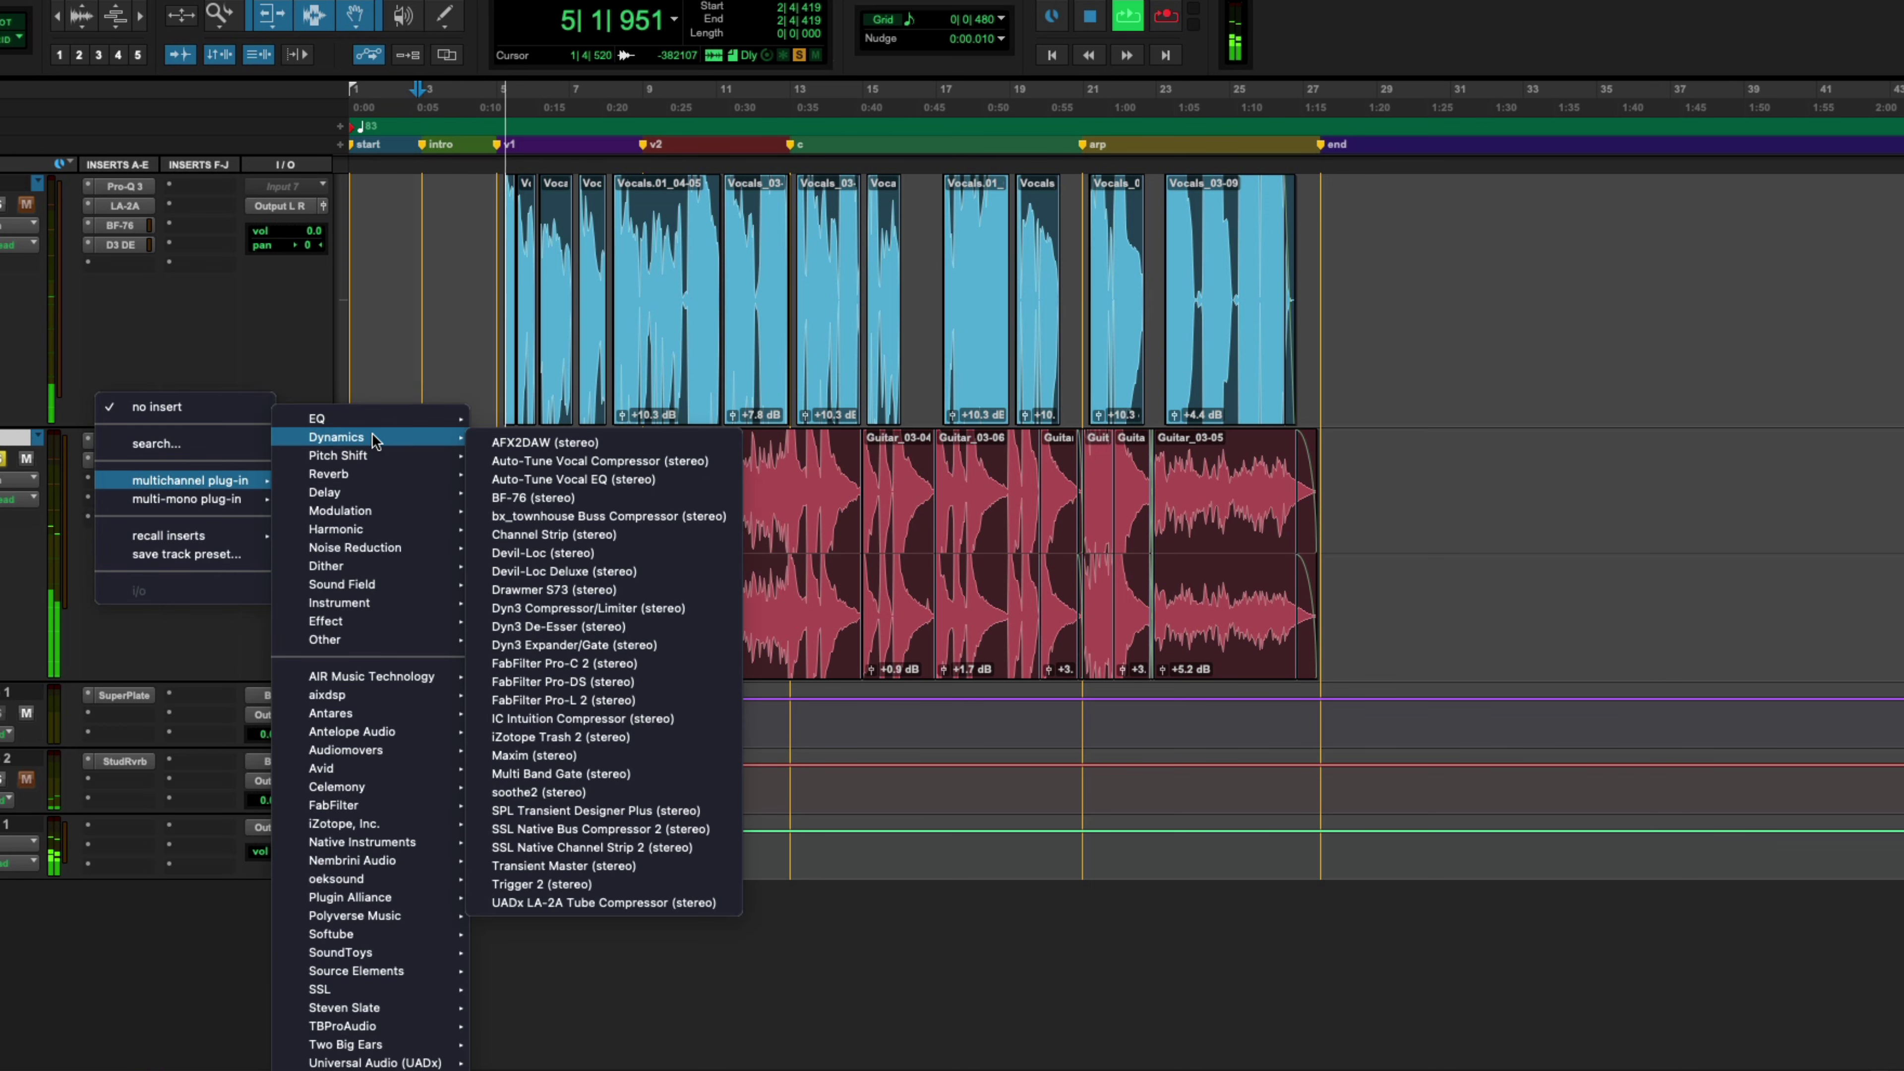
left_click(558, 627)
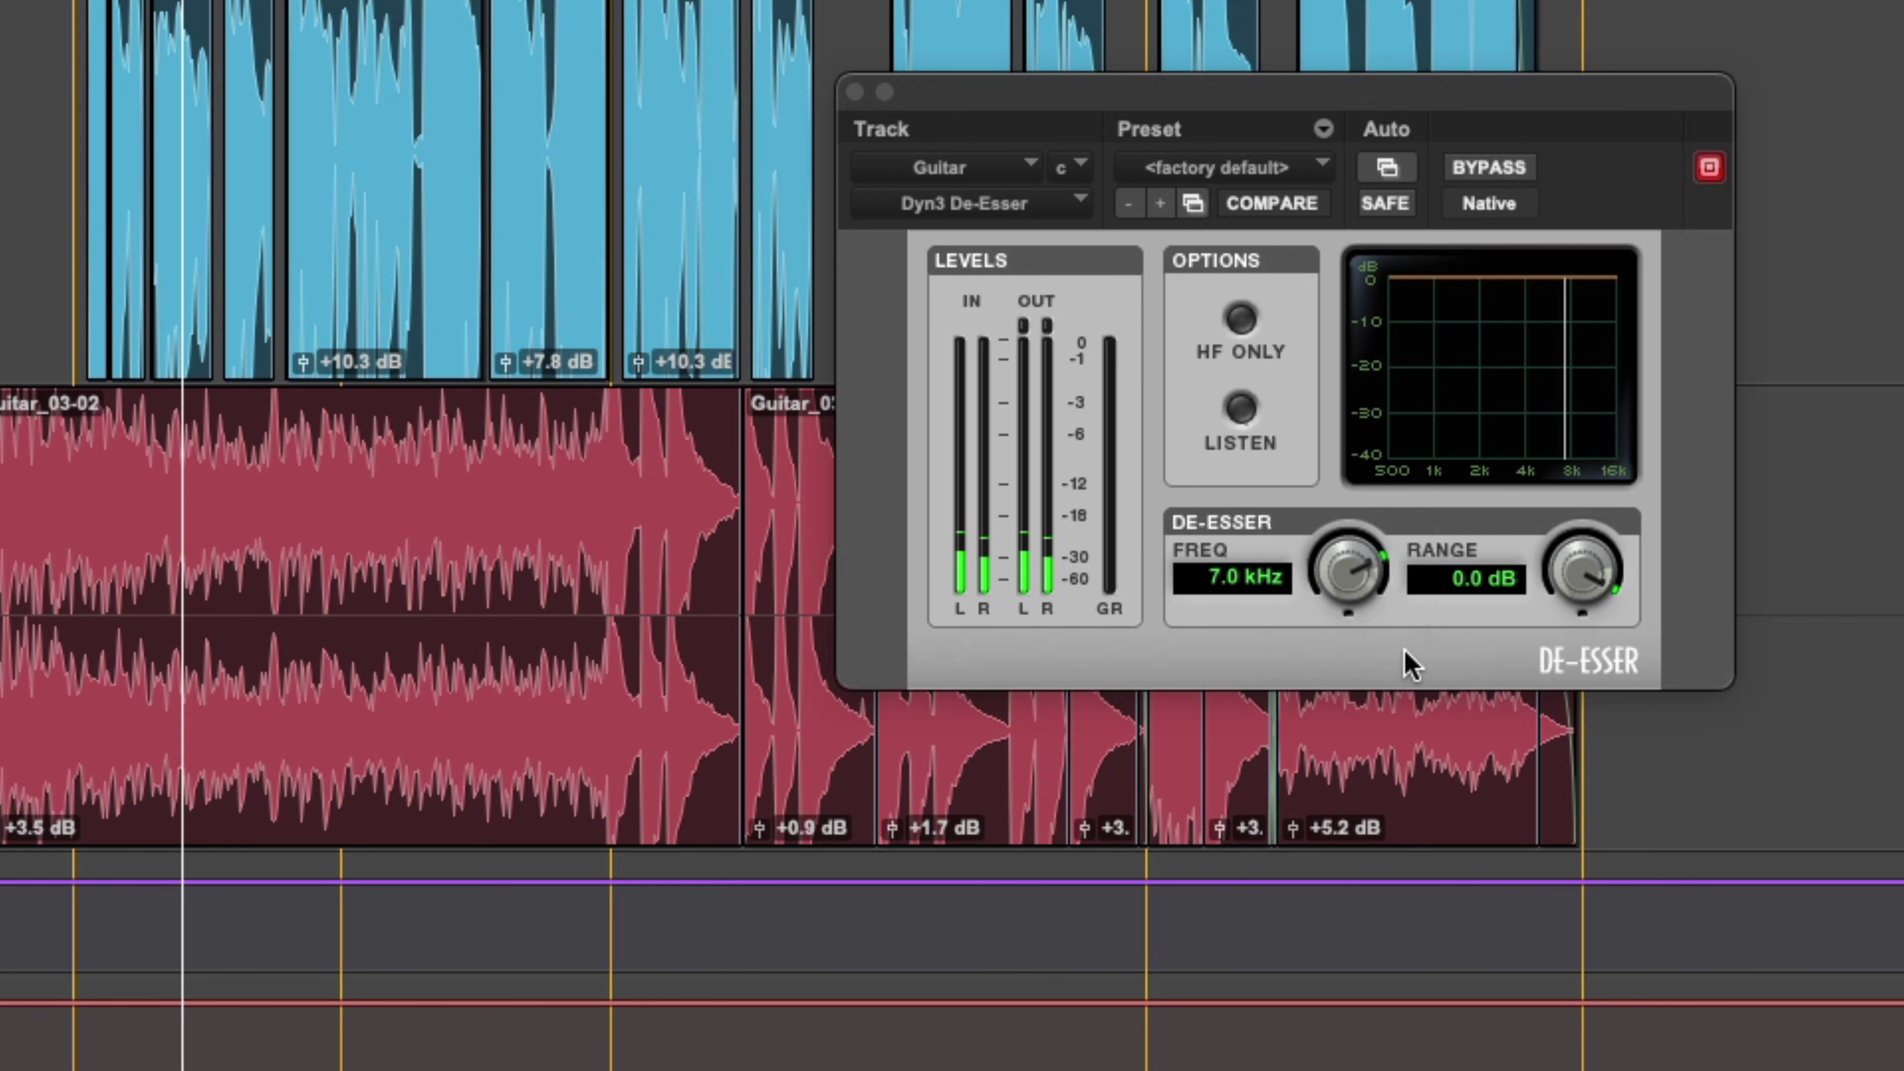
Step: Enable Listen on the guitar de-esser, sweep for harsh finger noise and set the frequency to 1.6 kHz
left_click_drag(1357, 555, 1296, 765)
left_click(1241, 408)
left_click_drag(1355, 581, 1324, 663)
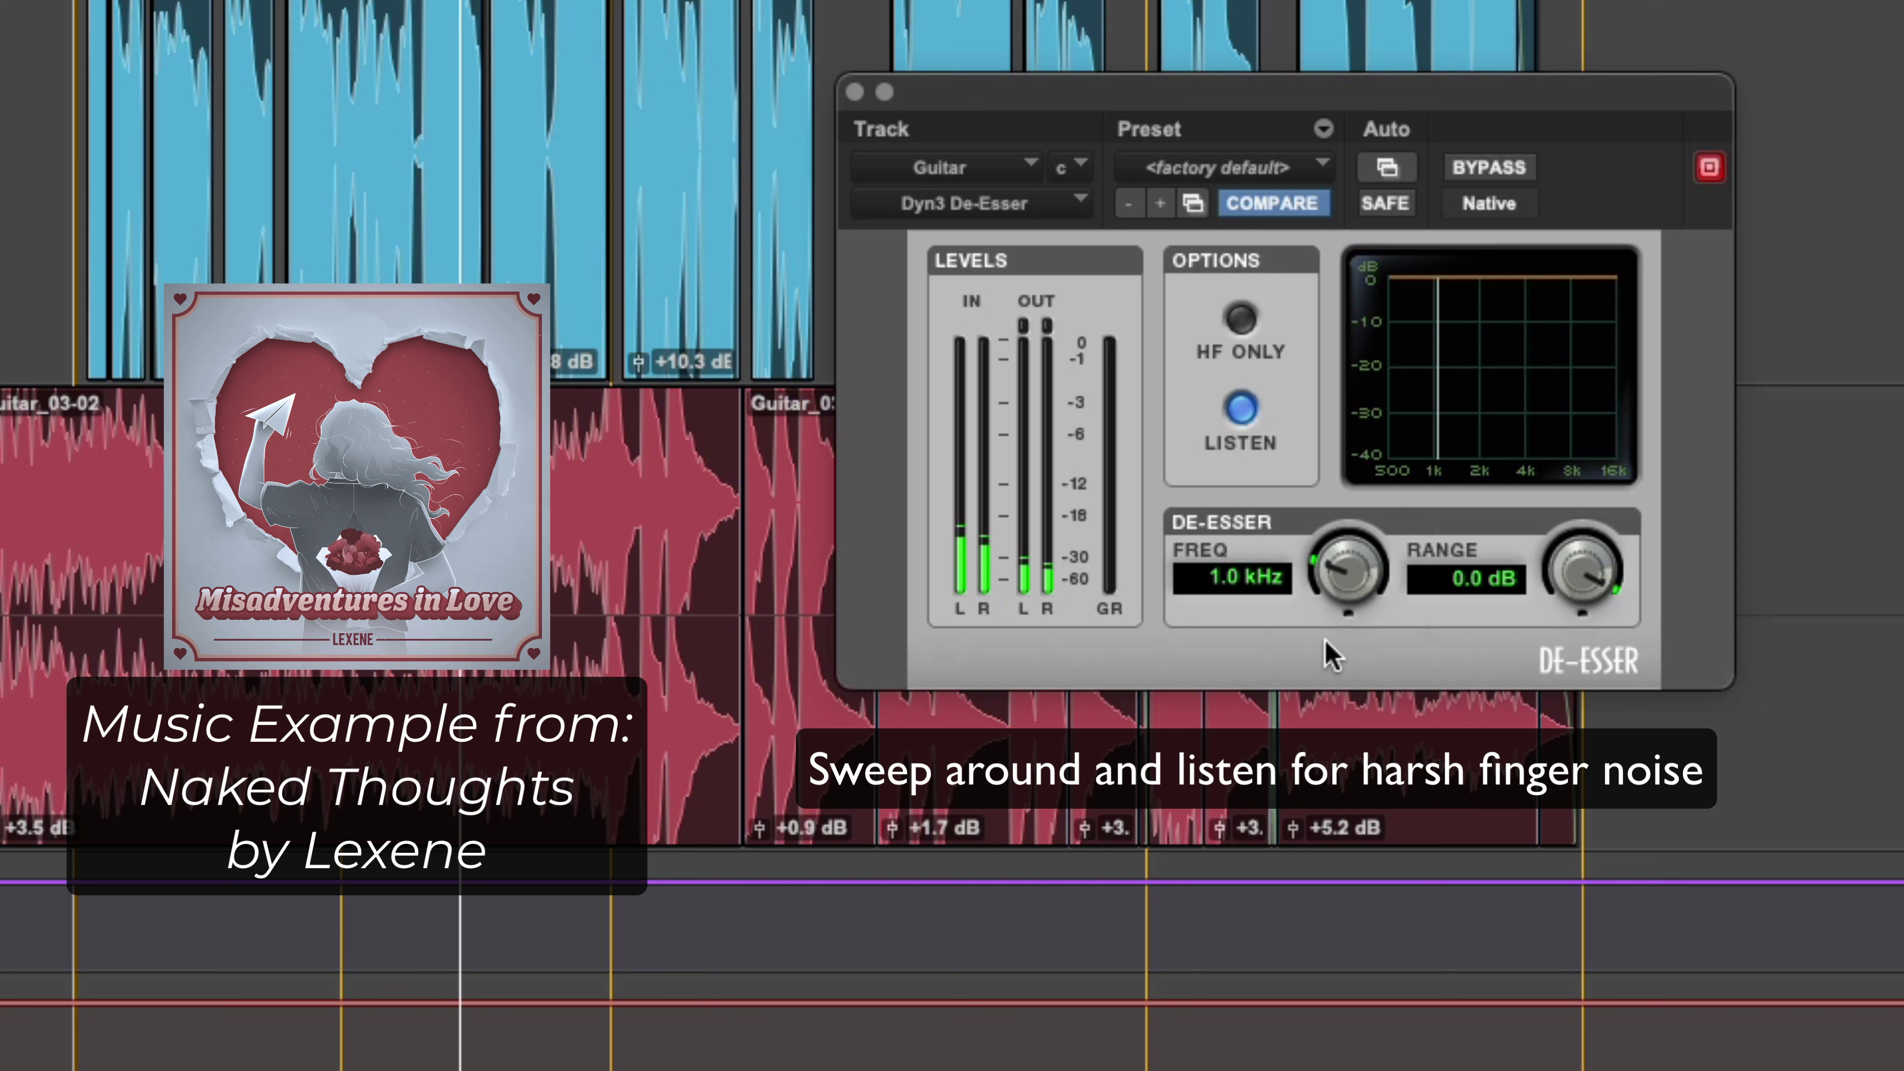
left_click_drag(1334, 643, 1347, 589)
Step: Set the guitar de-esser's range to -7.1 dB and enable HF Only with Listen off
left_click_drag(1582, 577, 1560, 711)
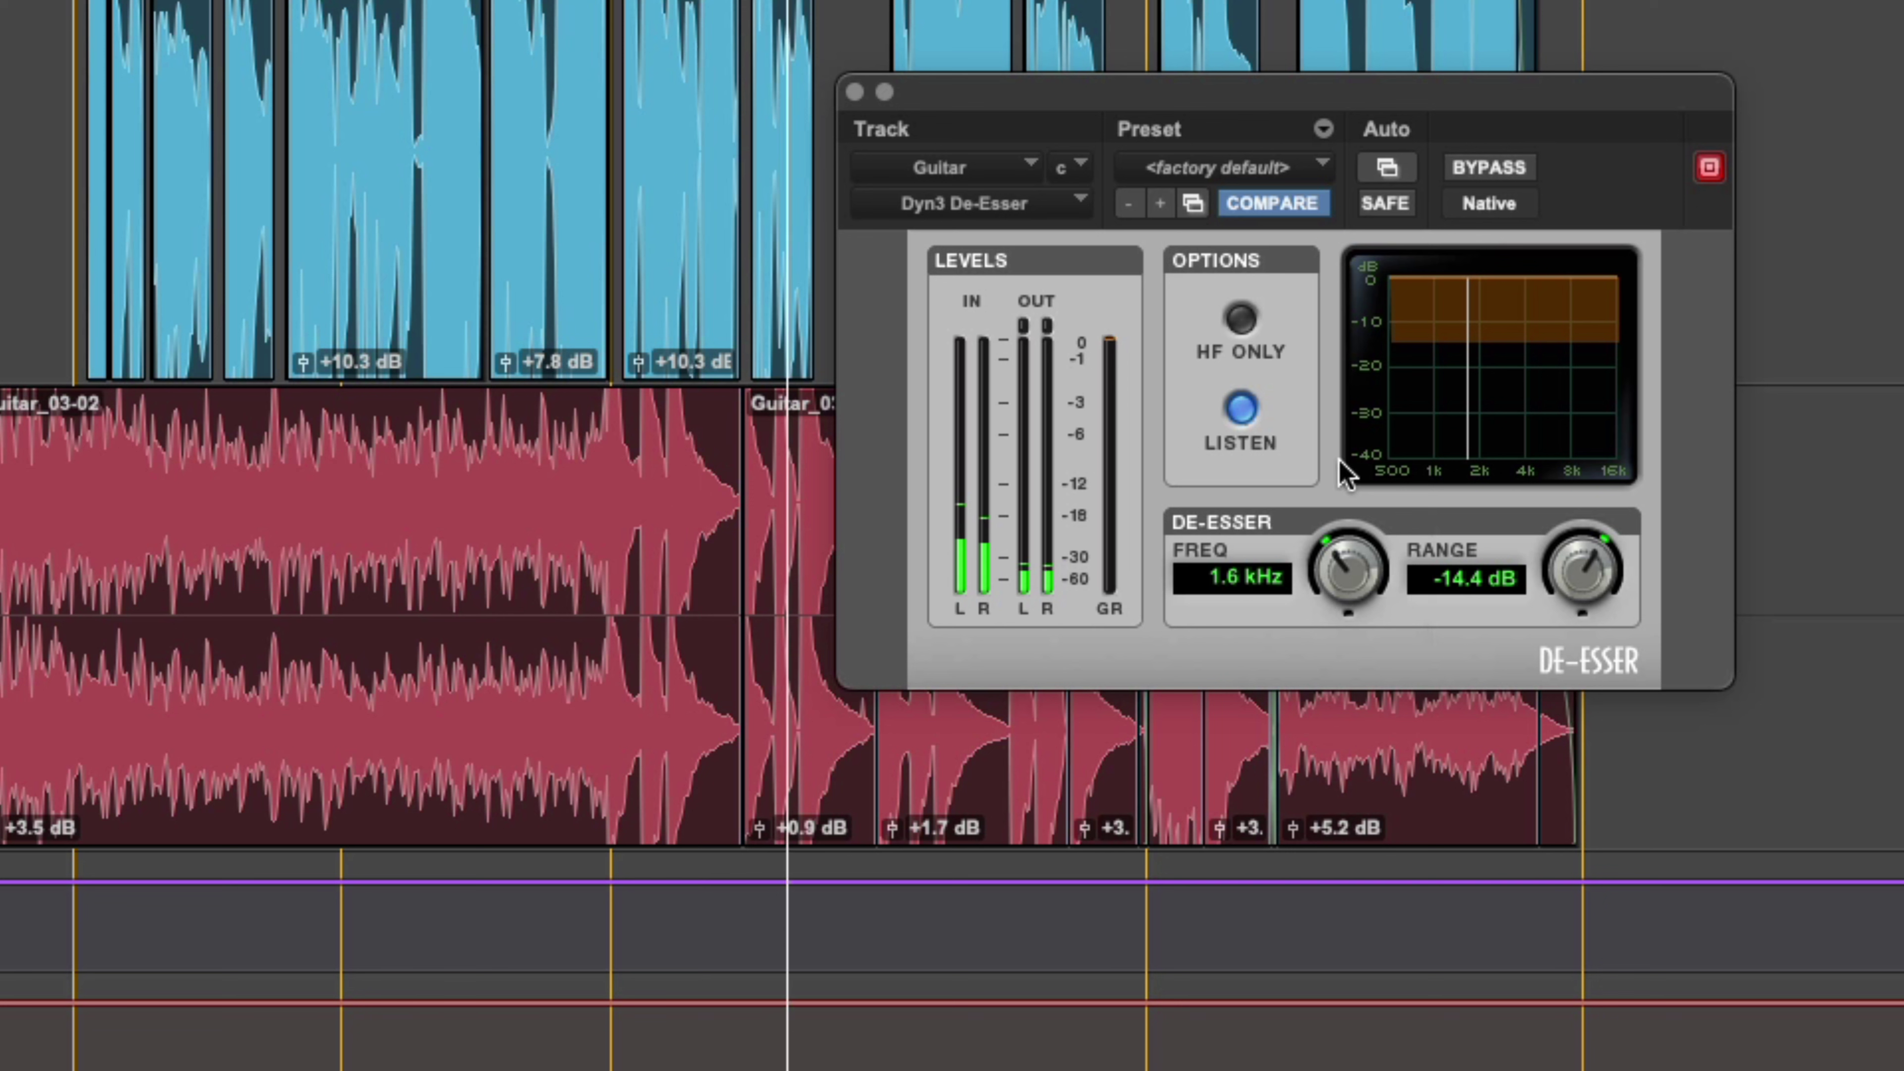
left_click(1241, 318)
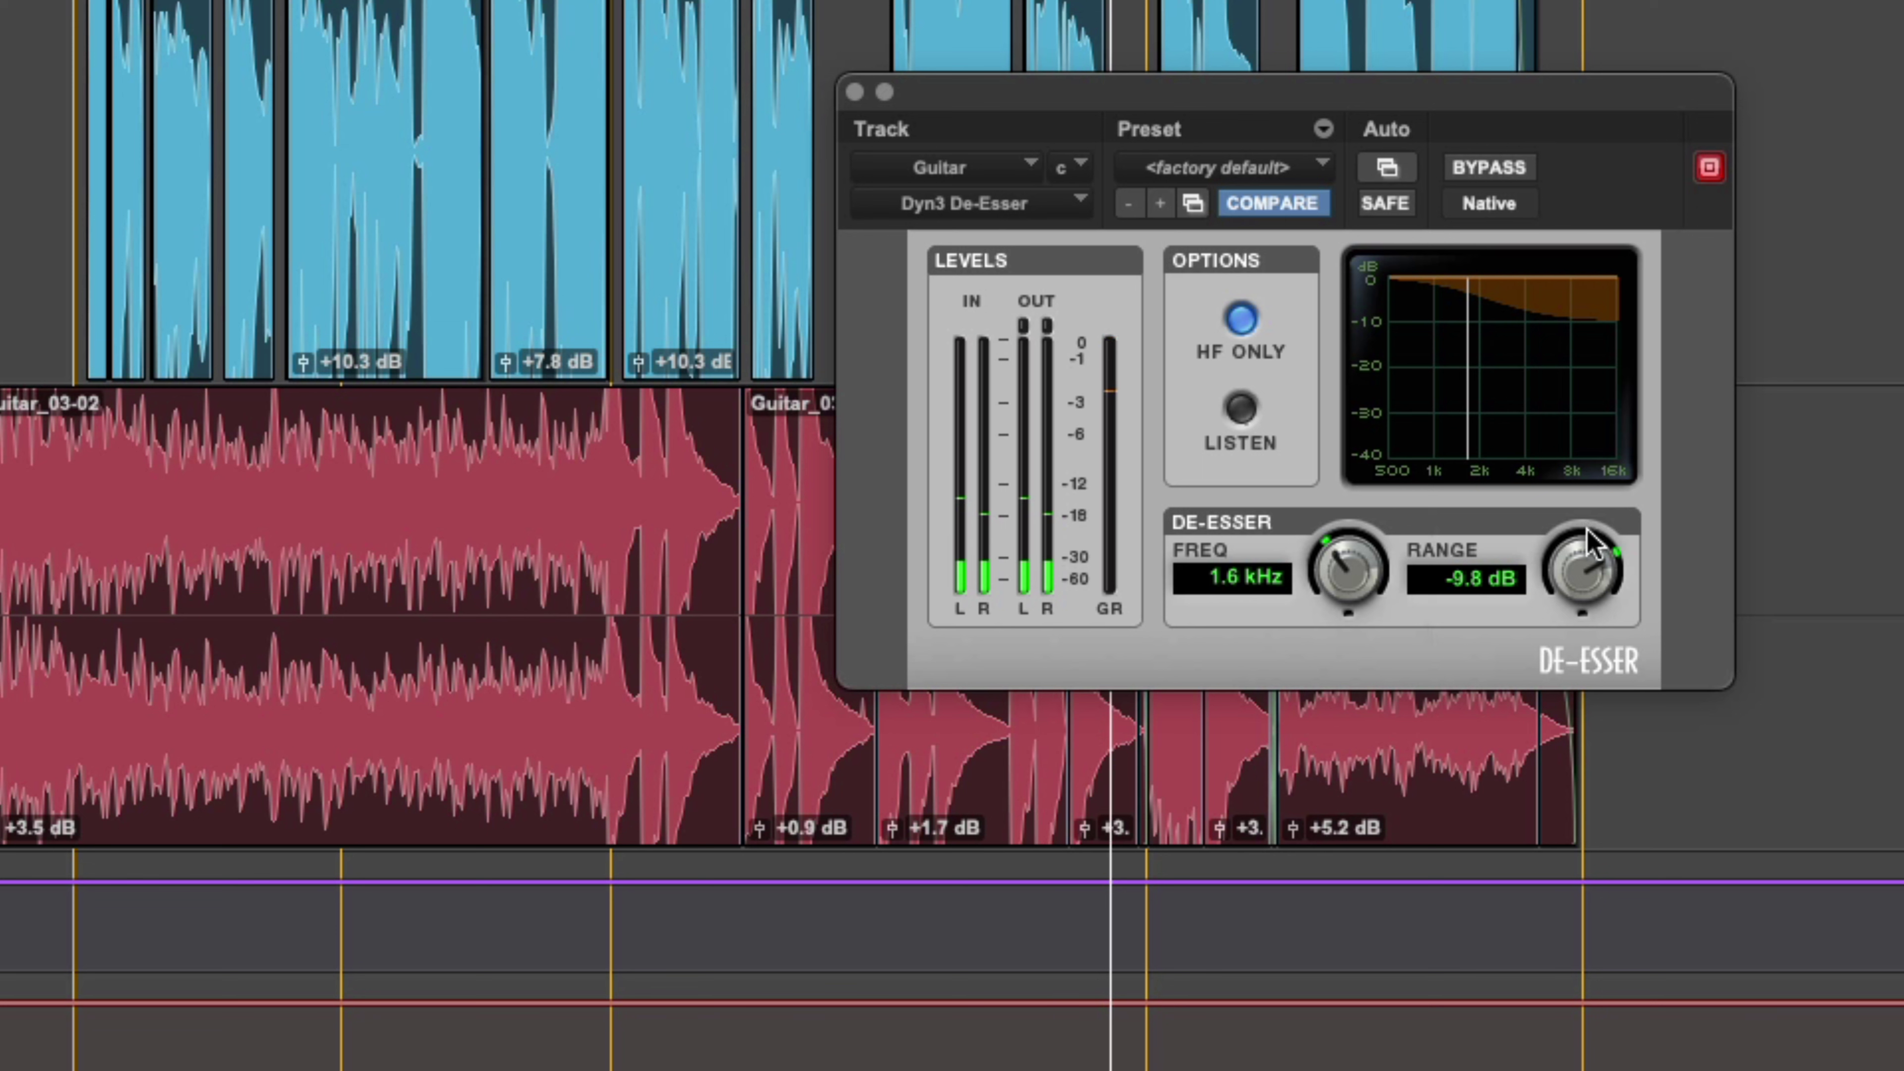
mouse_move(1594, 542)
left_mouse_down()
mouse_move(1576, 568)
mouse_move(1579, 528)
left_mouse_up()
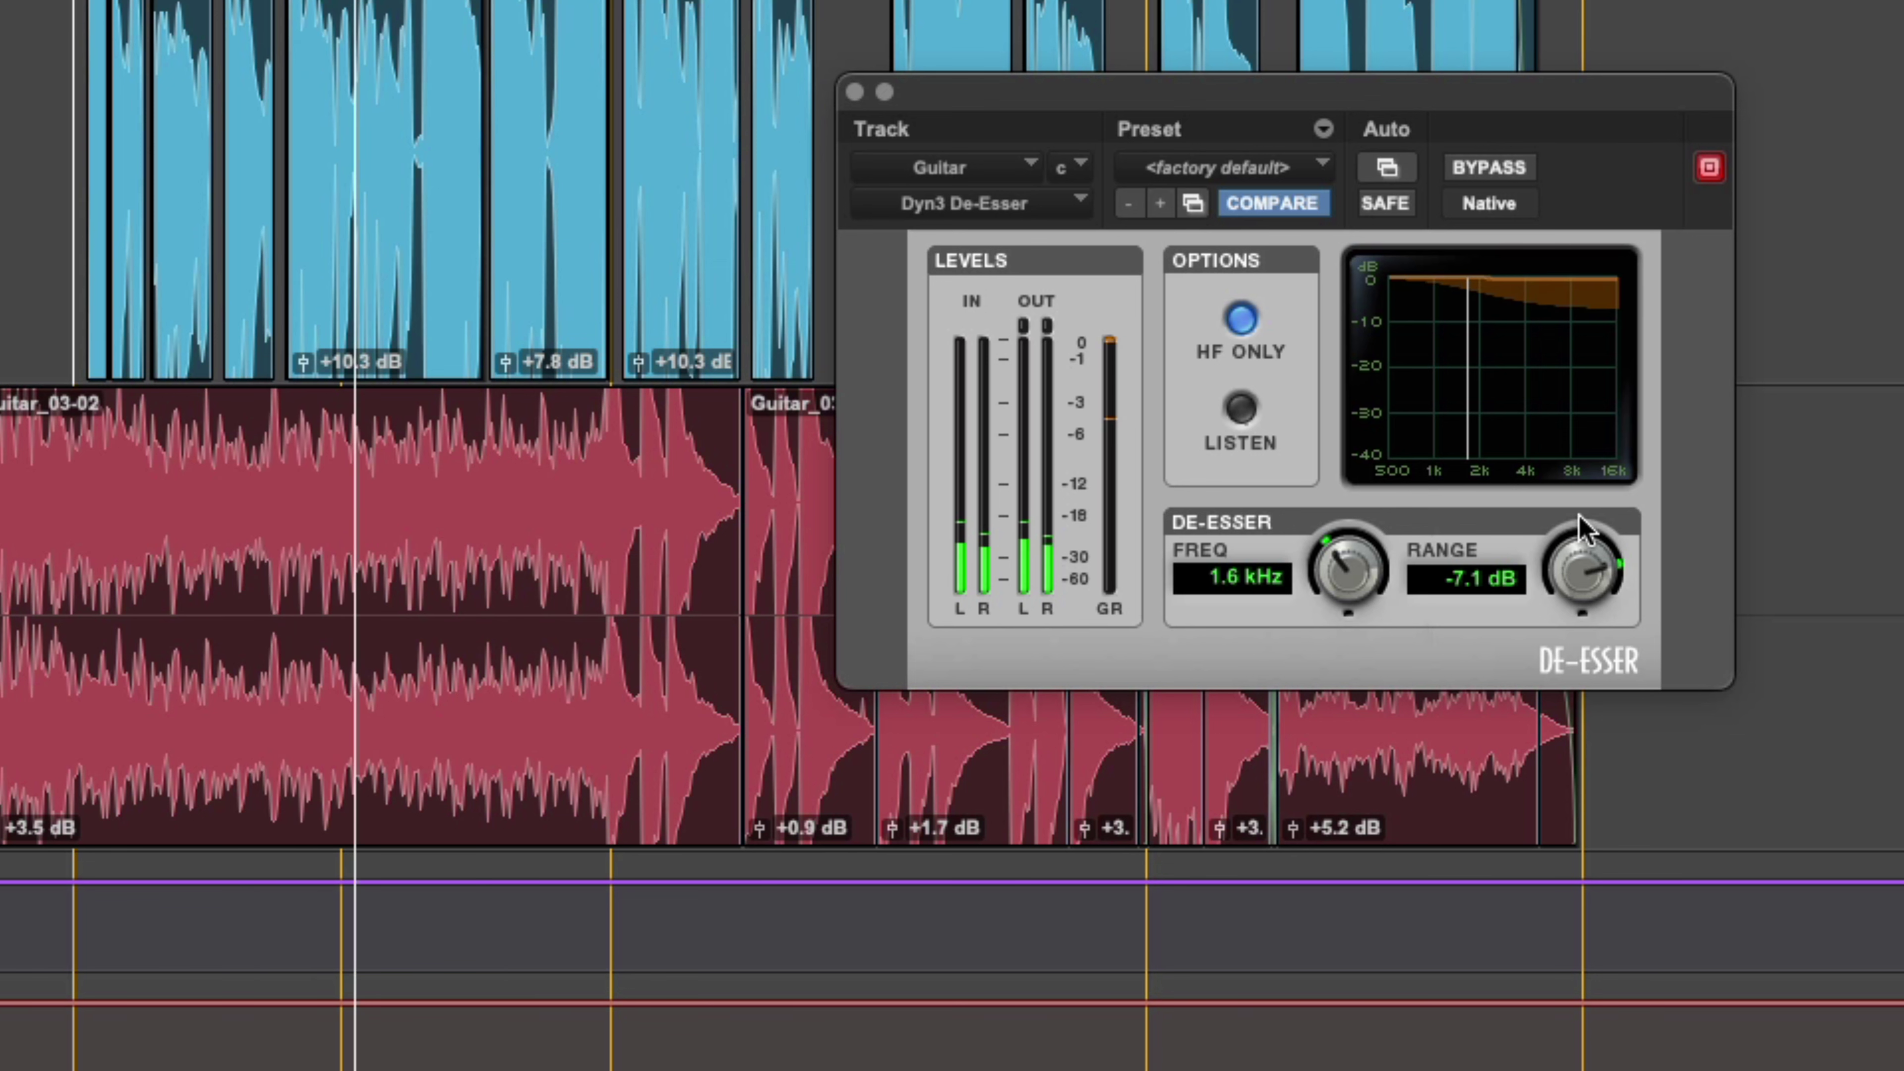
Step: Compare the guitar with the de-esser bypassed and active, leave it active and close its window
left_click(1485, 166)
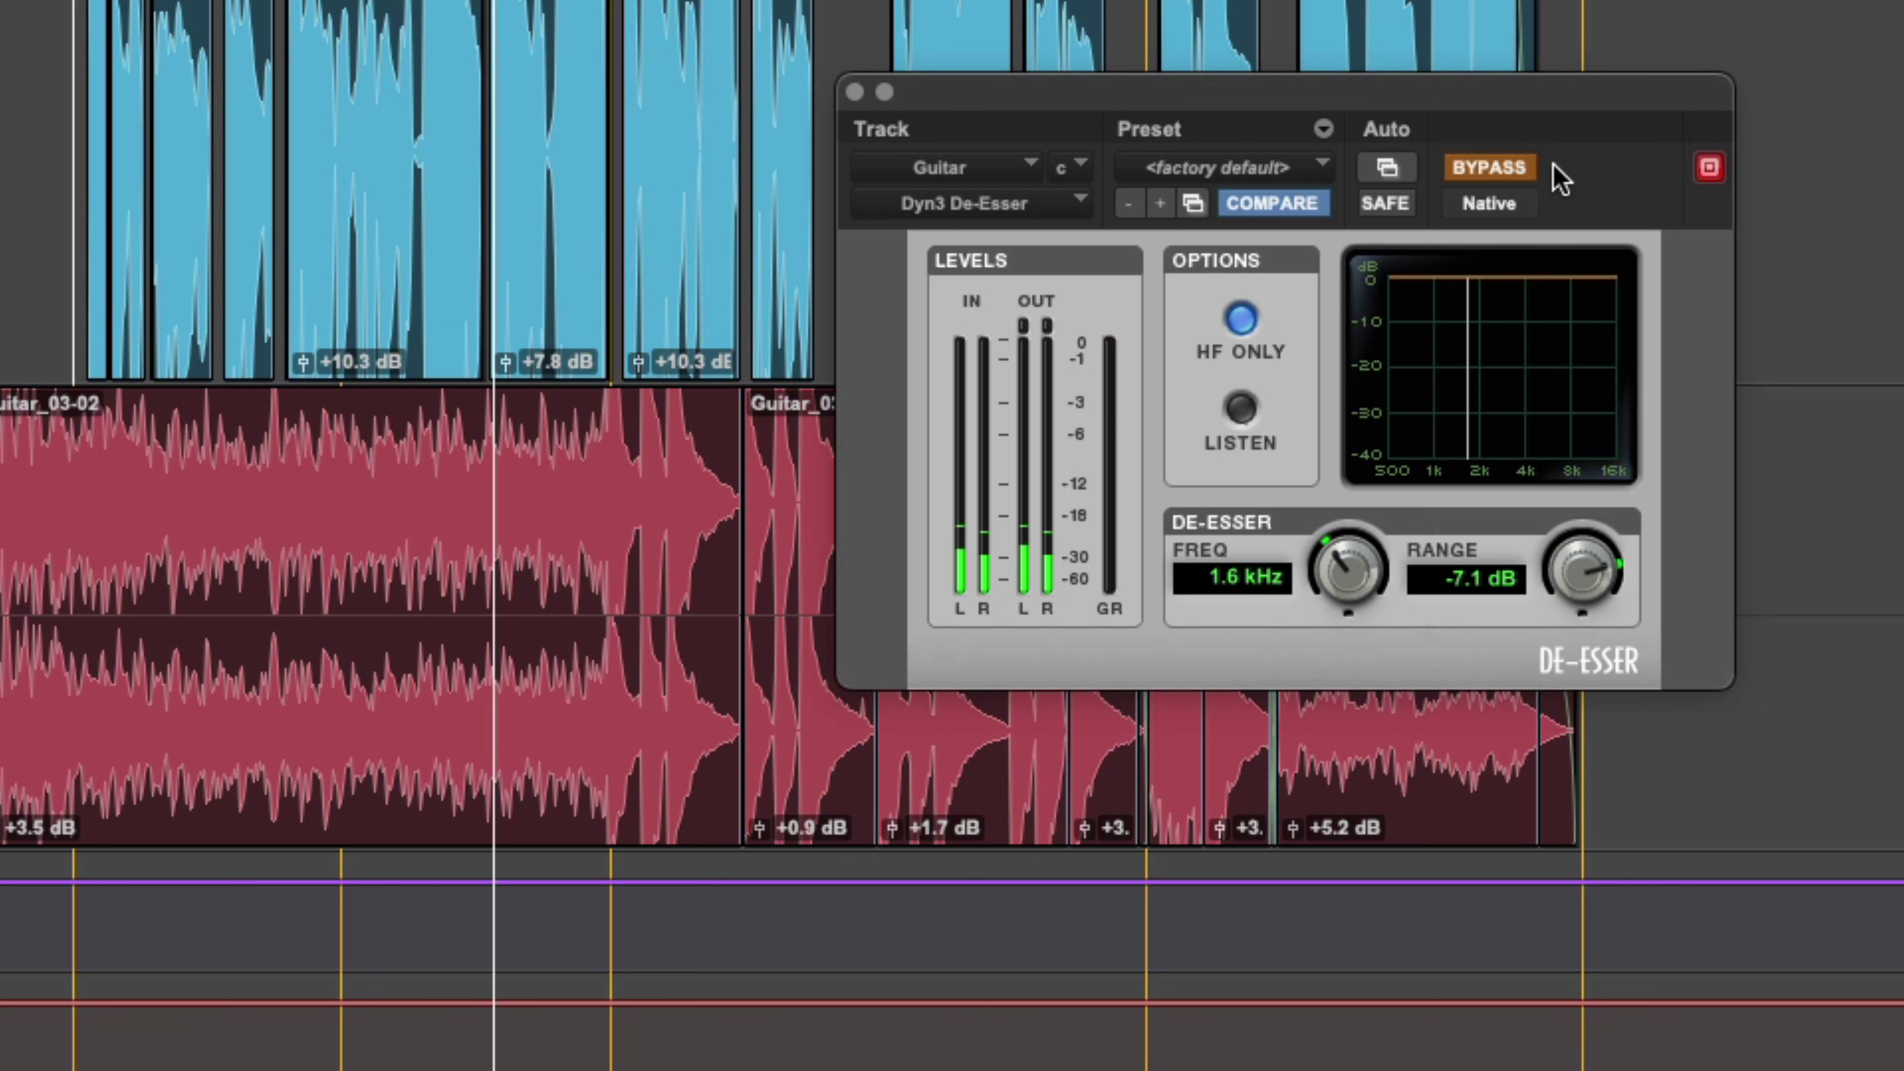
left_click(1527, 170)
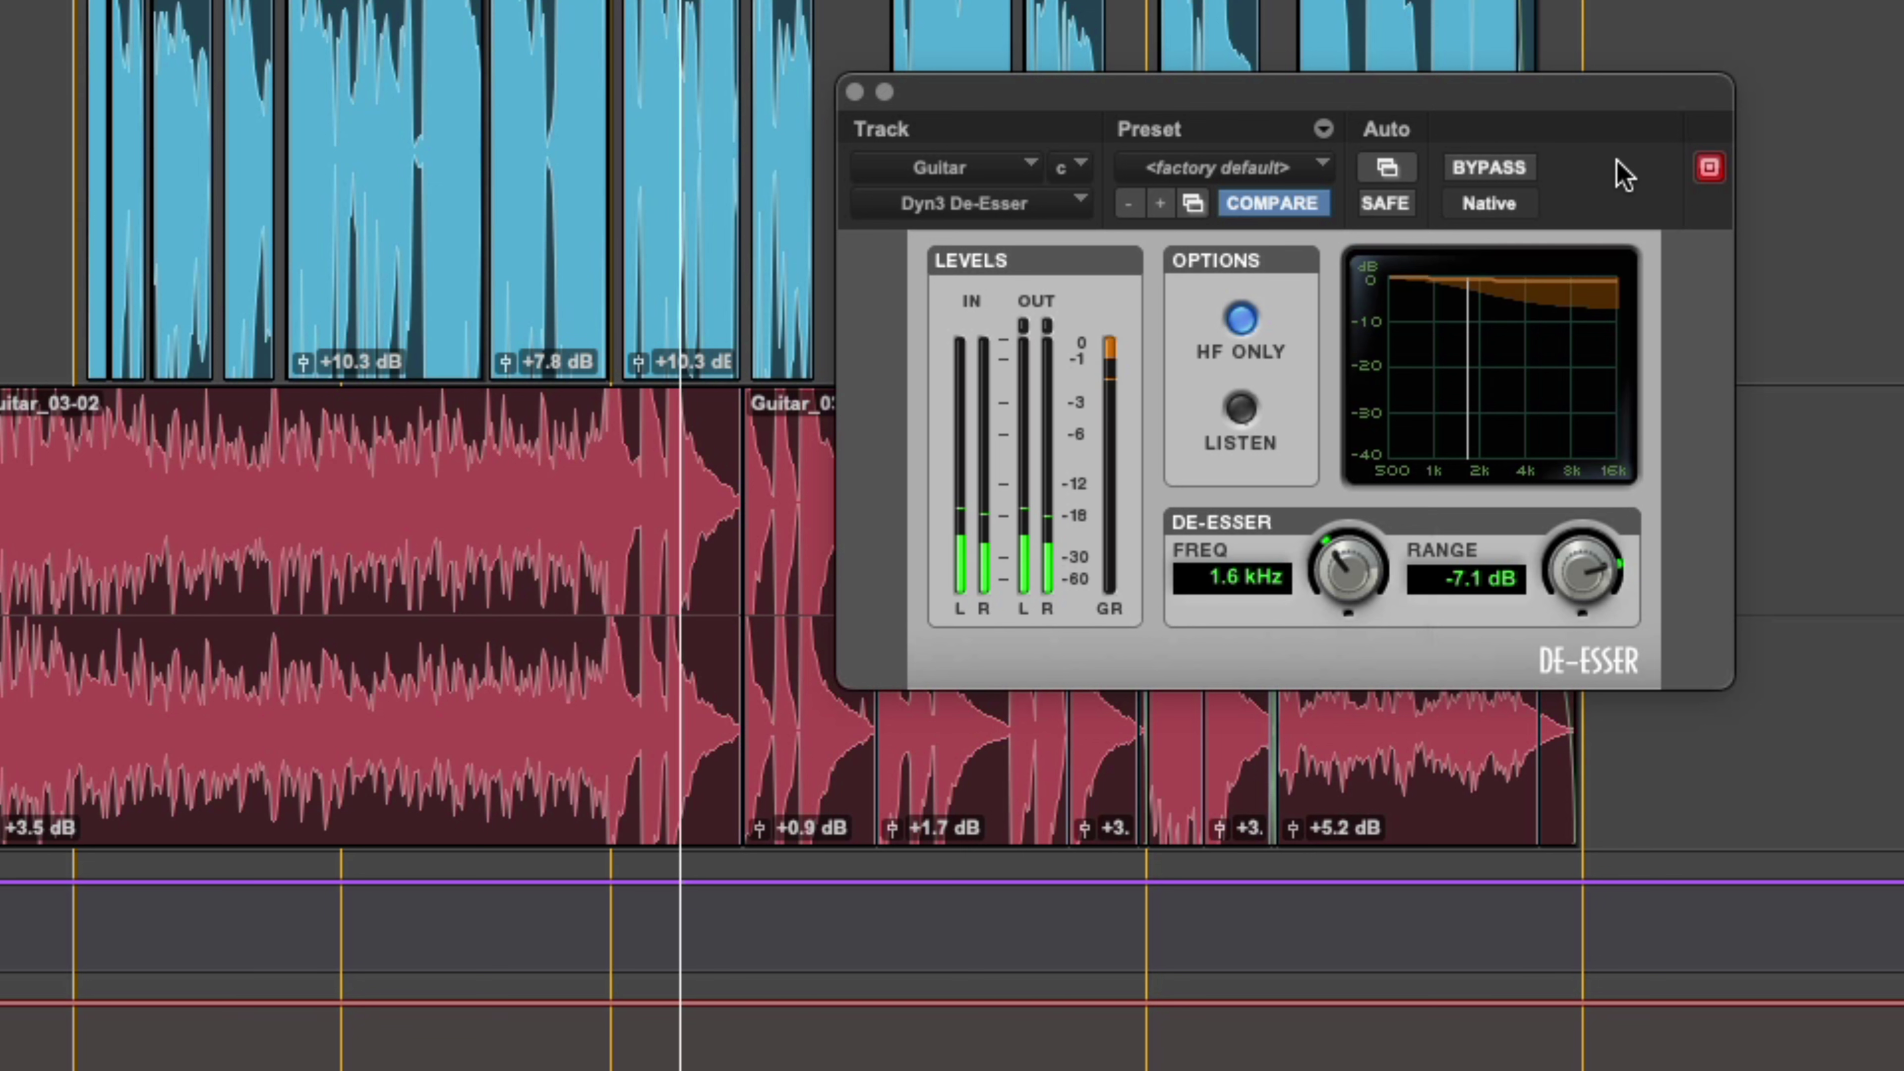
left_click(1523, 168)
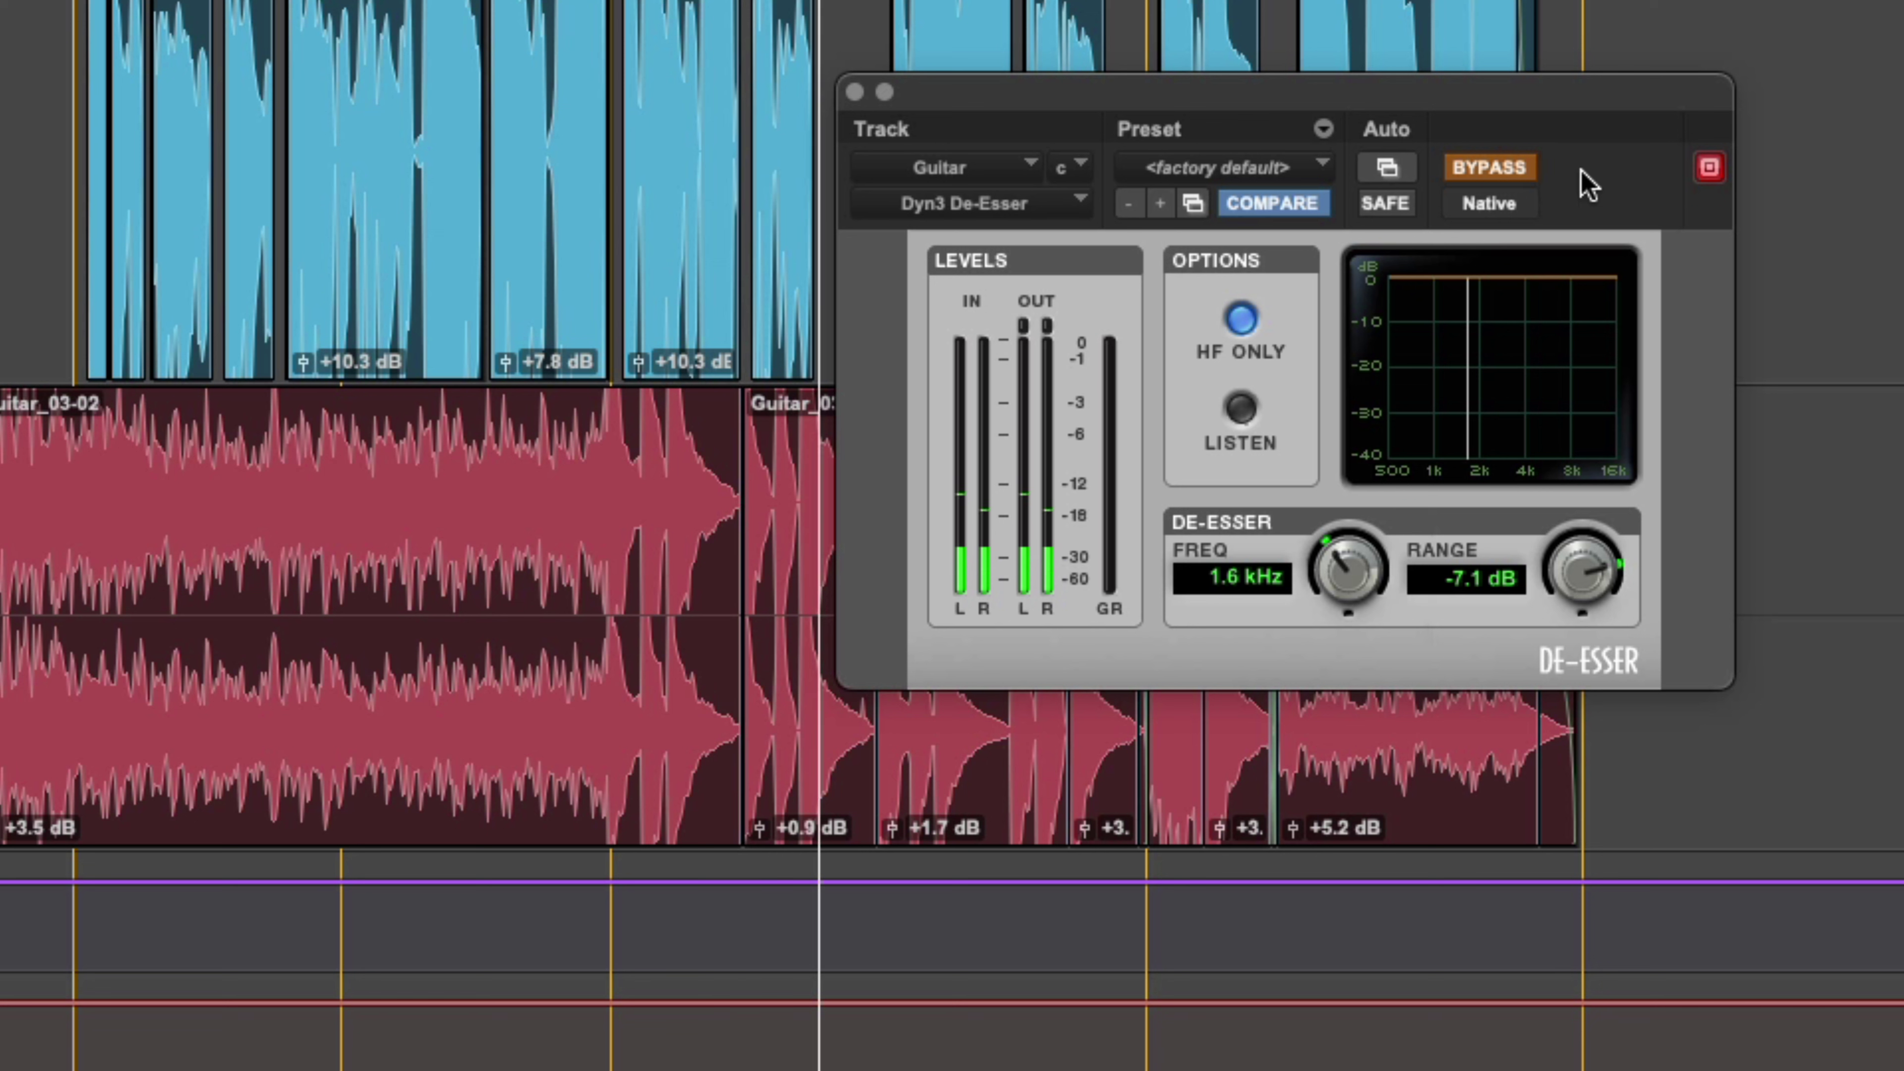
left_click(1526, 174)
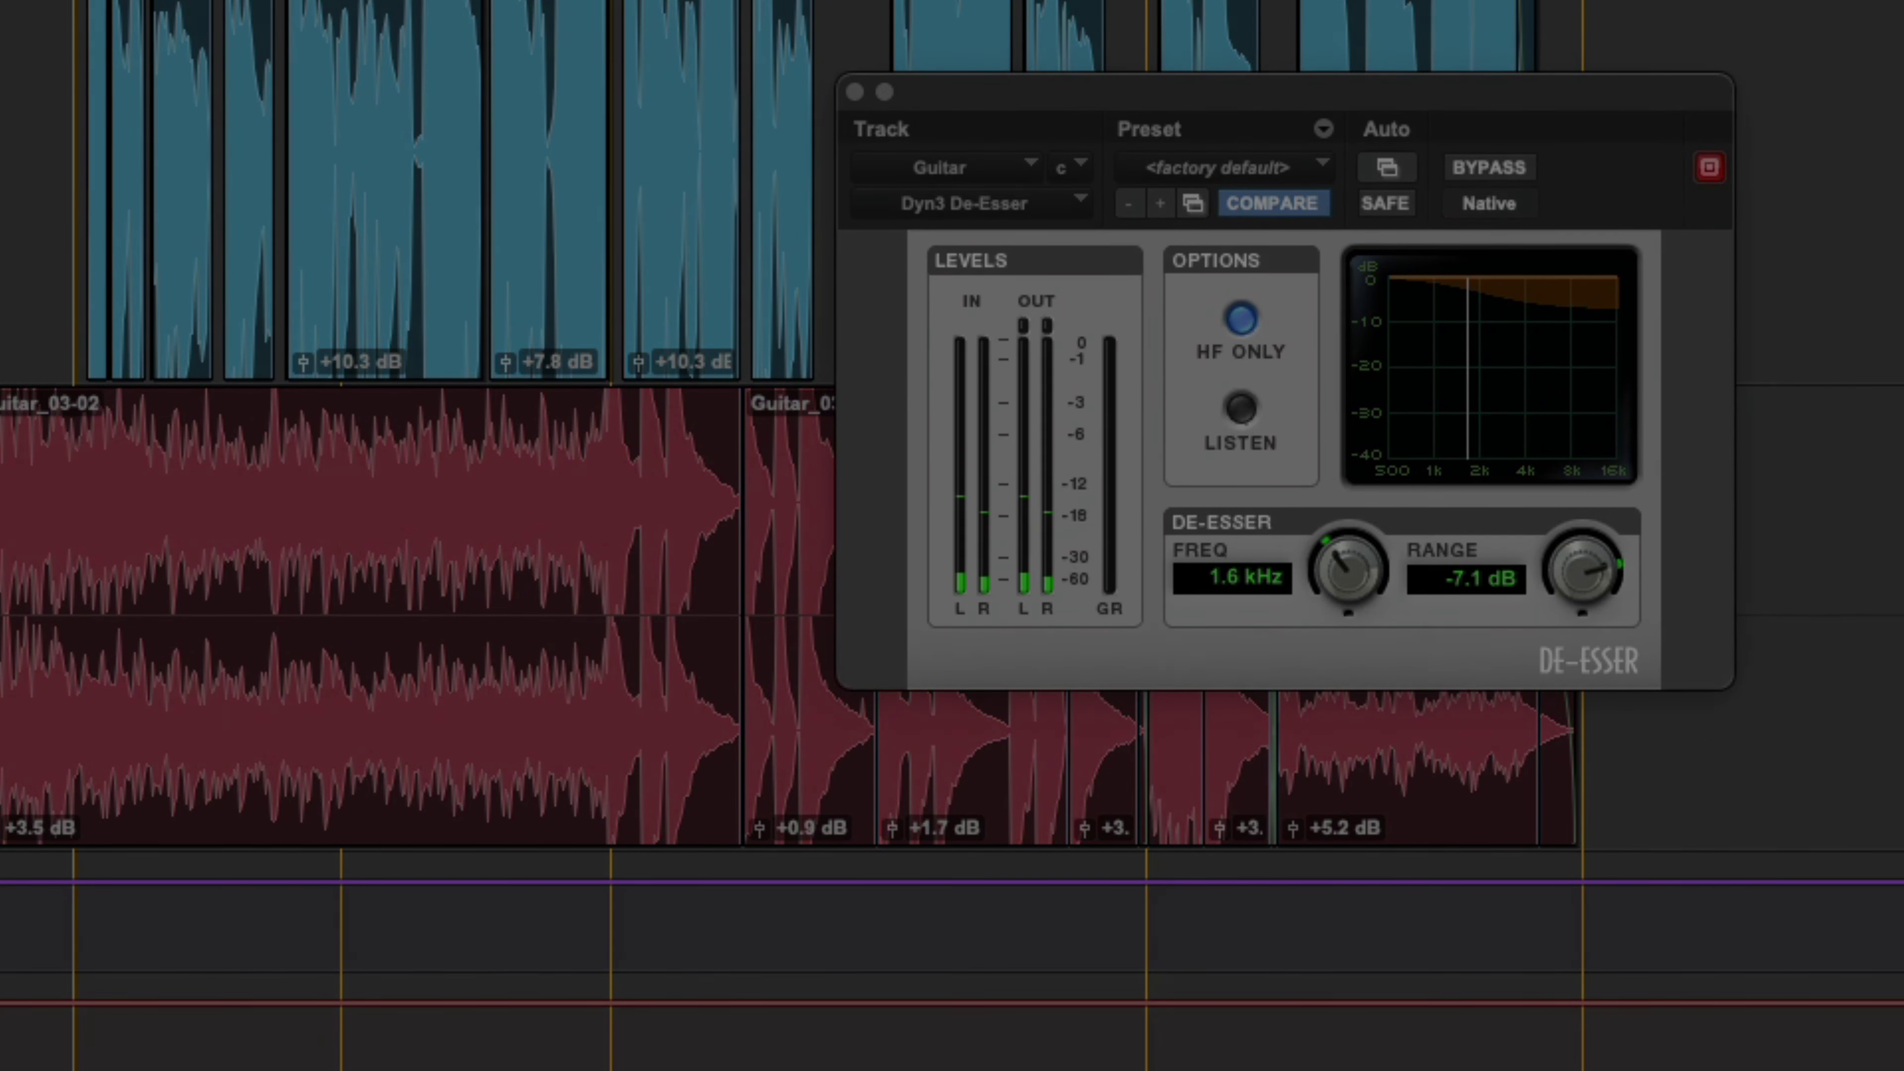
left_click(855, 92)
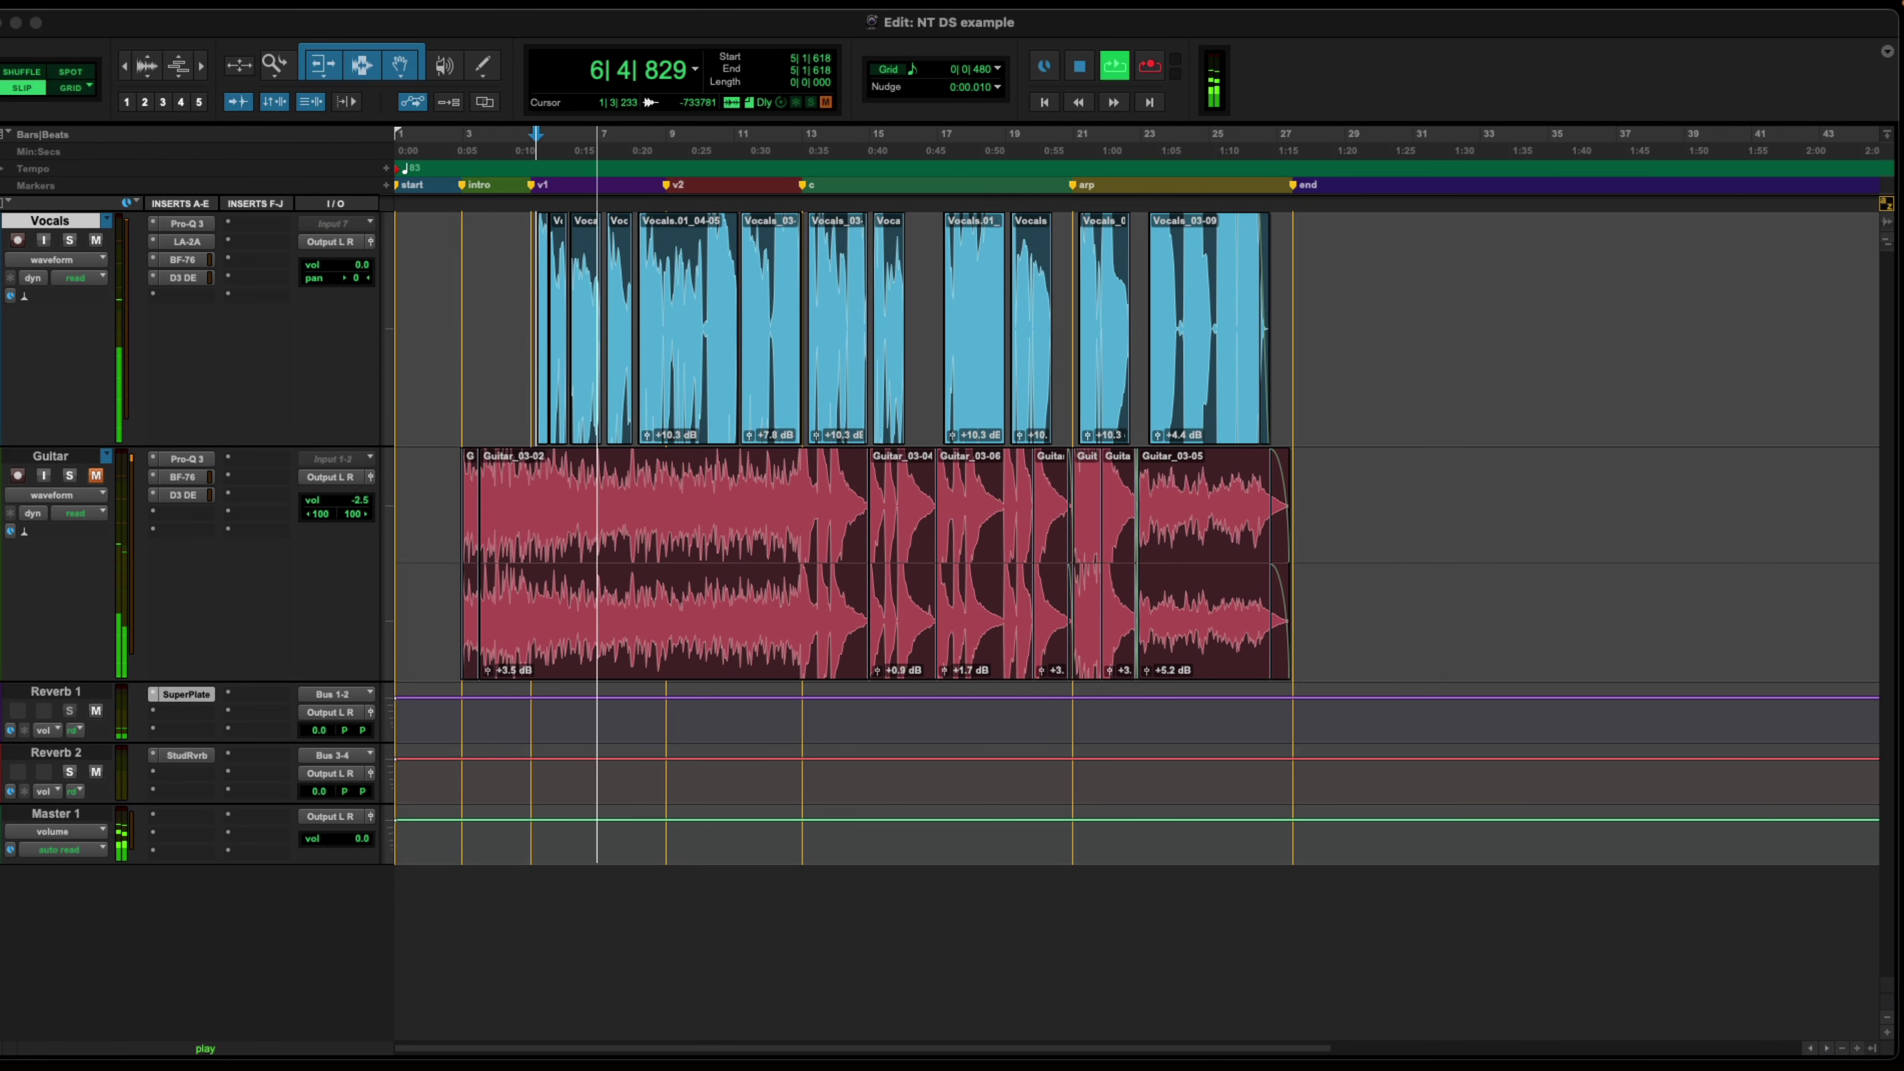
Step: Add a Dyn3 De-Esser after the SuperPlate on Reverb 1, enable Listen and restart playback from verse 1
left_click(186, 695)
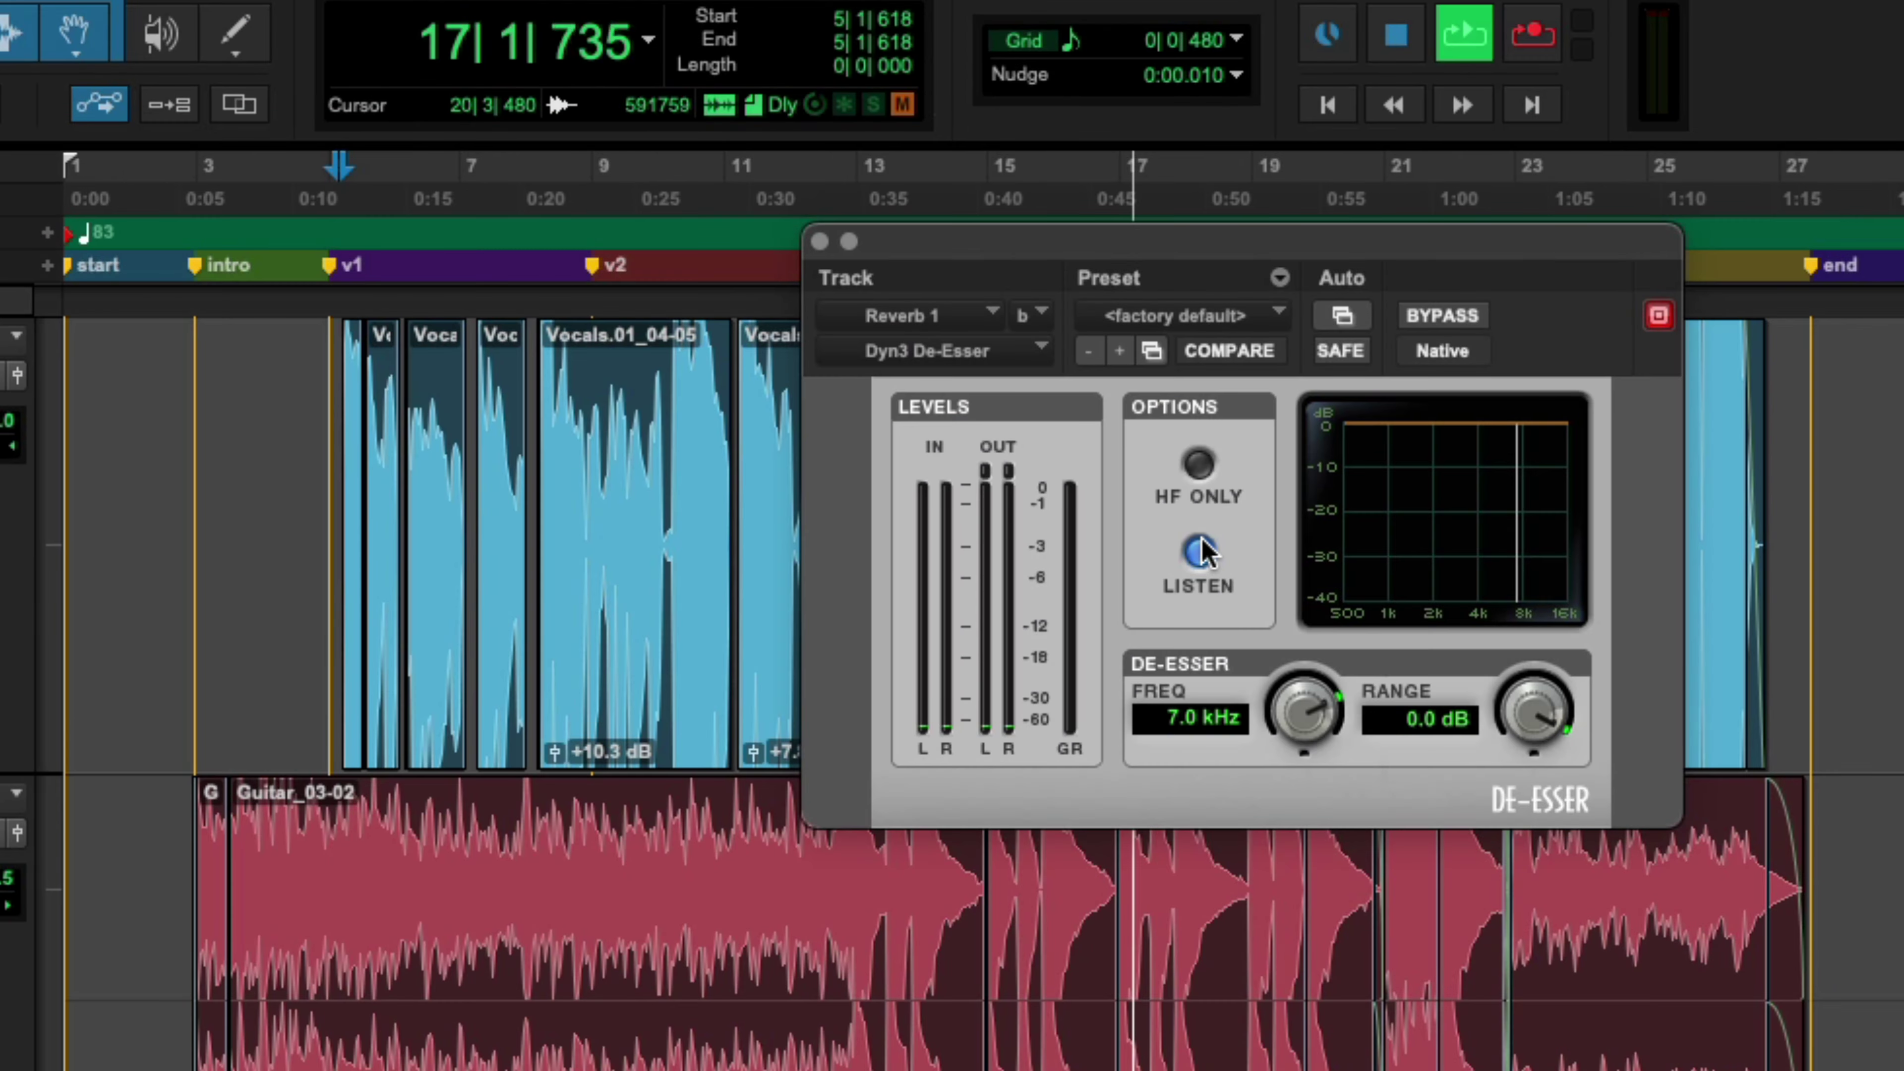
left_click(1197, 553)
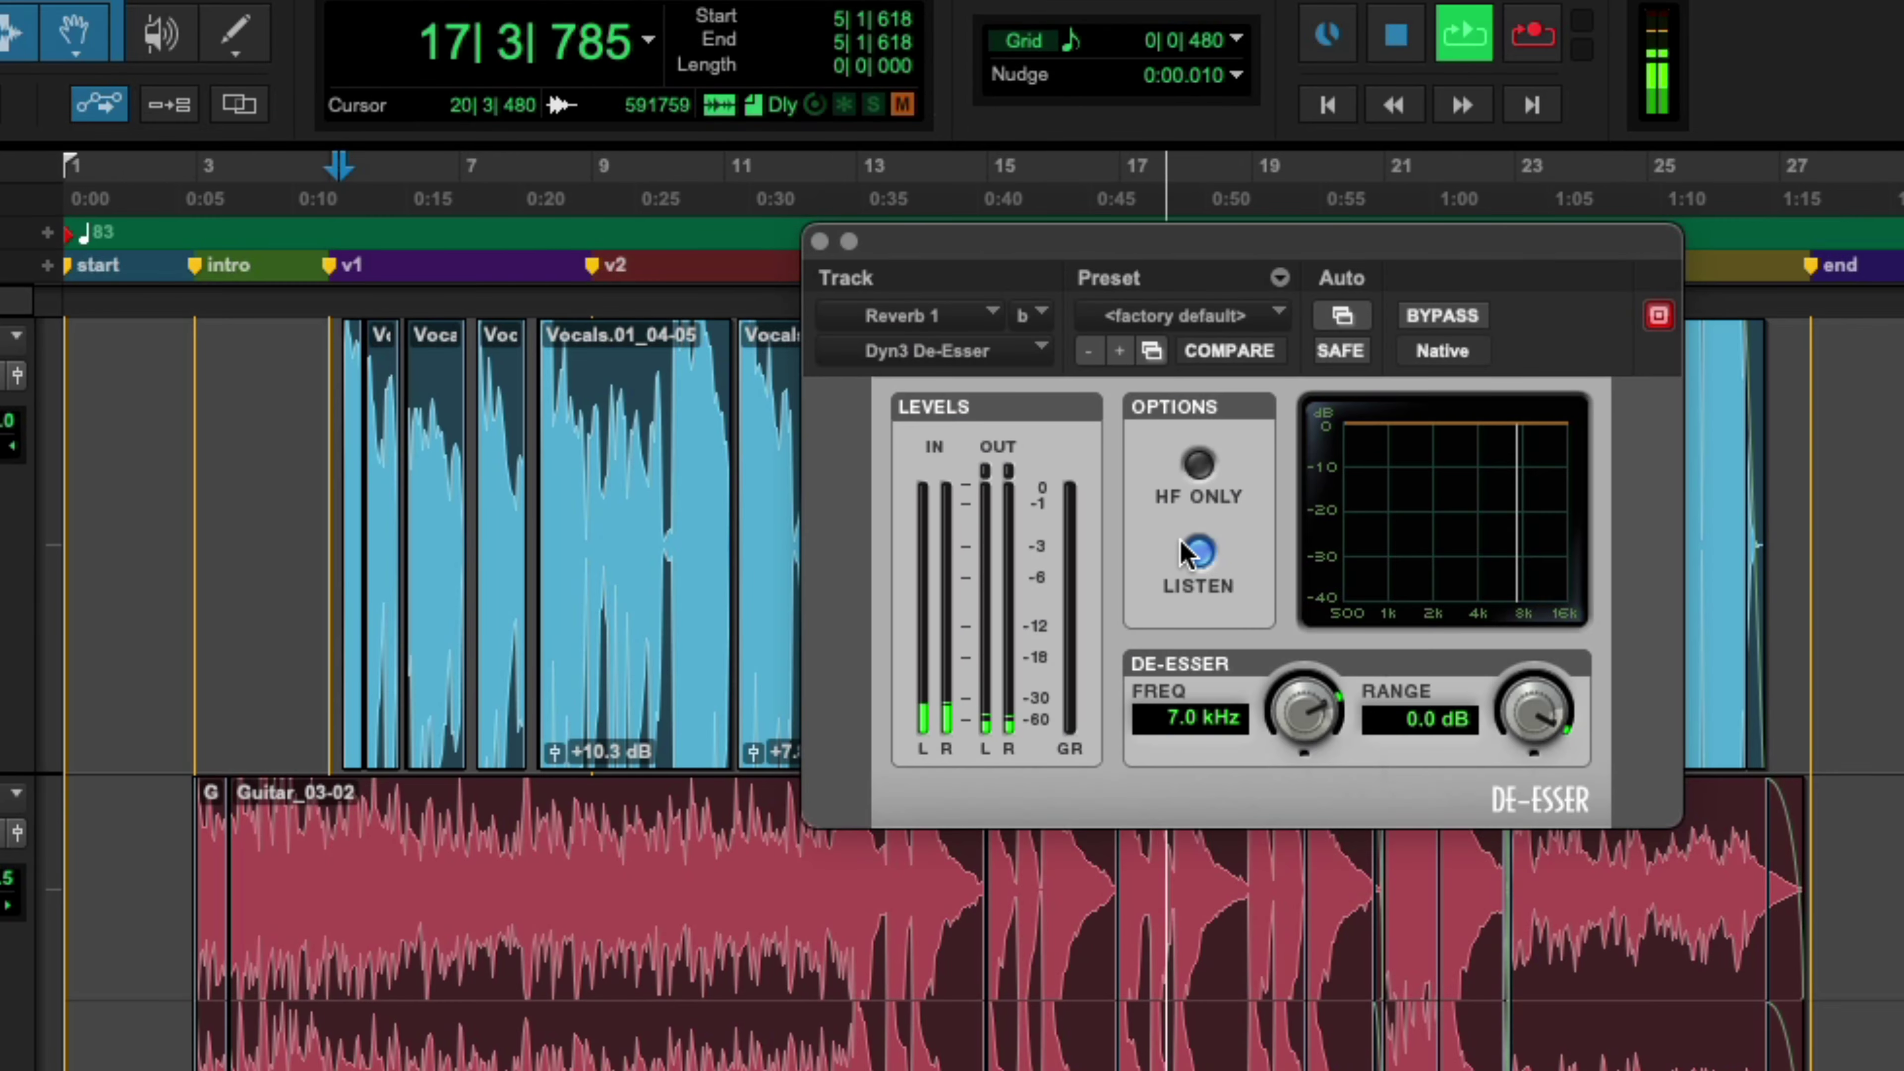
key("space")
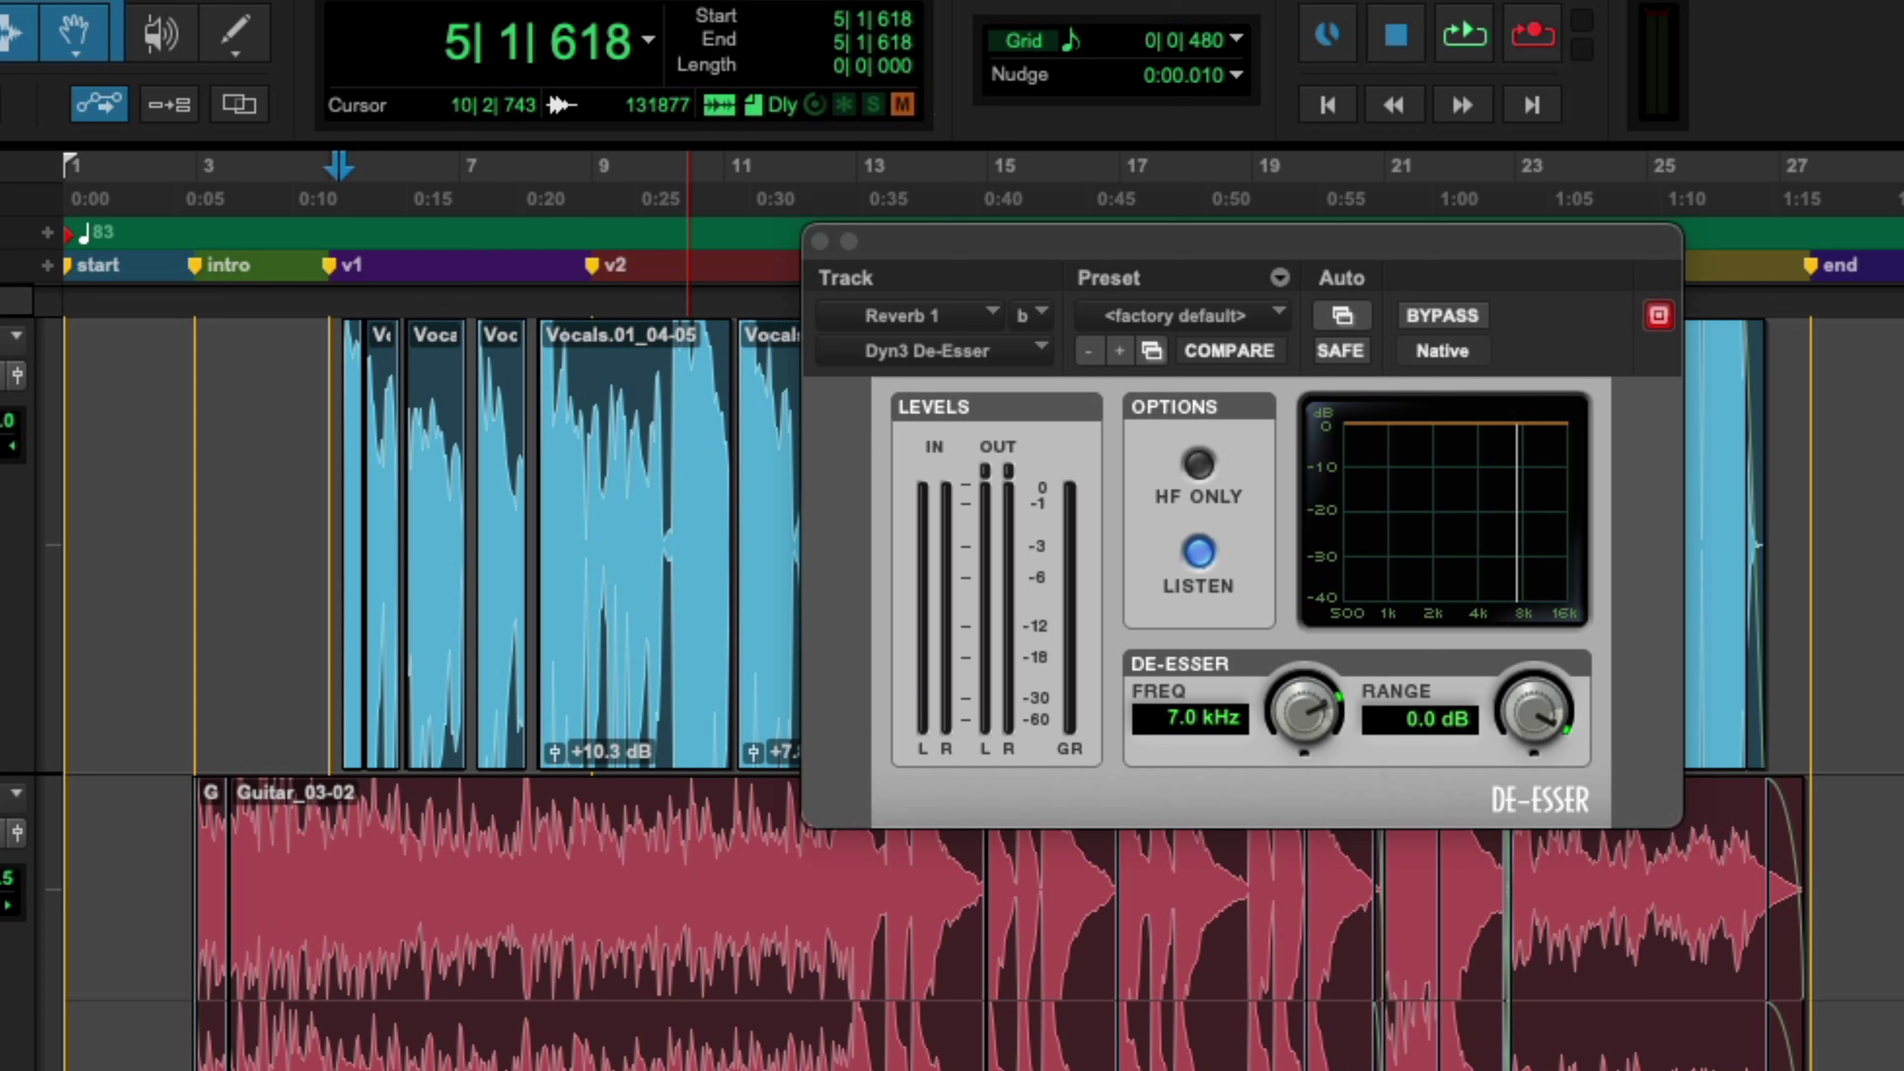
key("space")
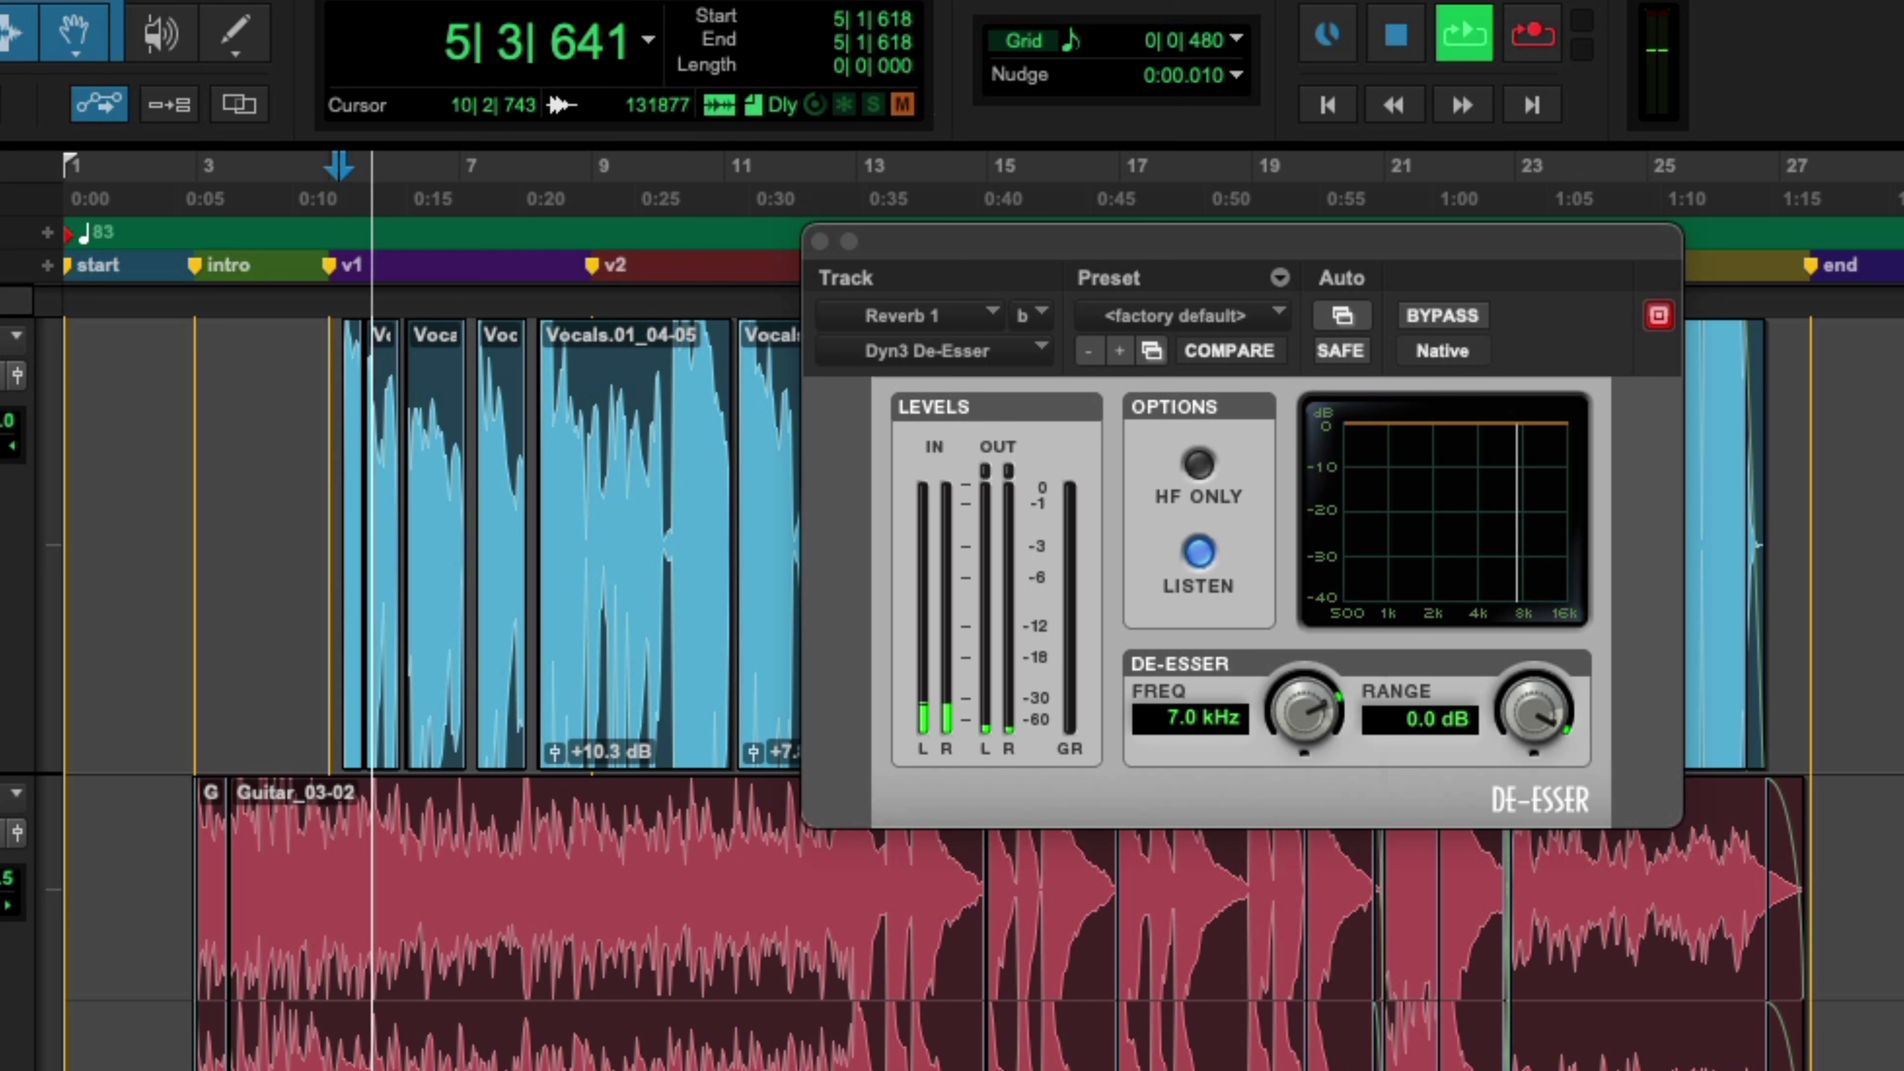
Step: Set the Reverb 1 de-esser to 1.6 kHz with a -35.0 dB range, and enable HF Only with Listen off
left_click_drag(1304, 712, 1283, 904)
left_click_drag(1504, 747, 1504, 978)
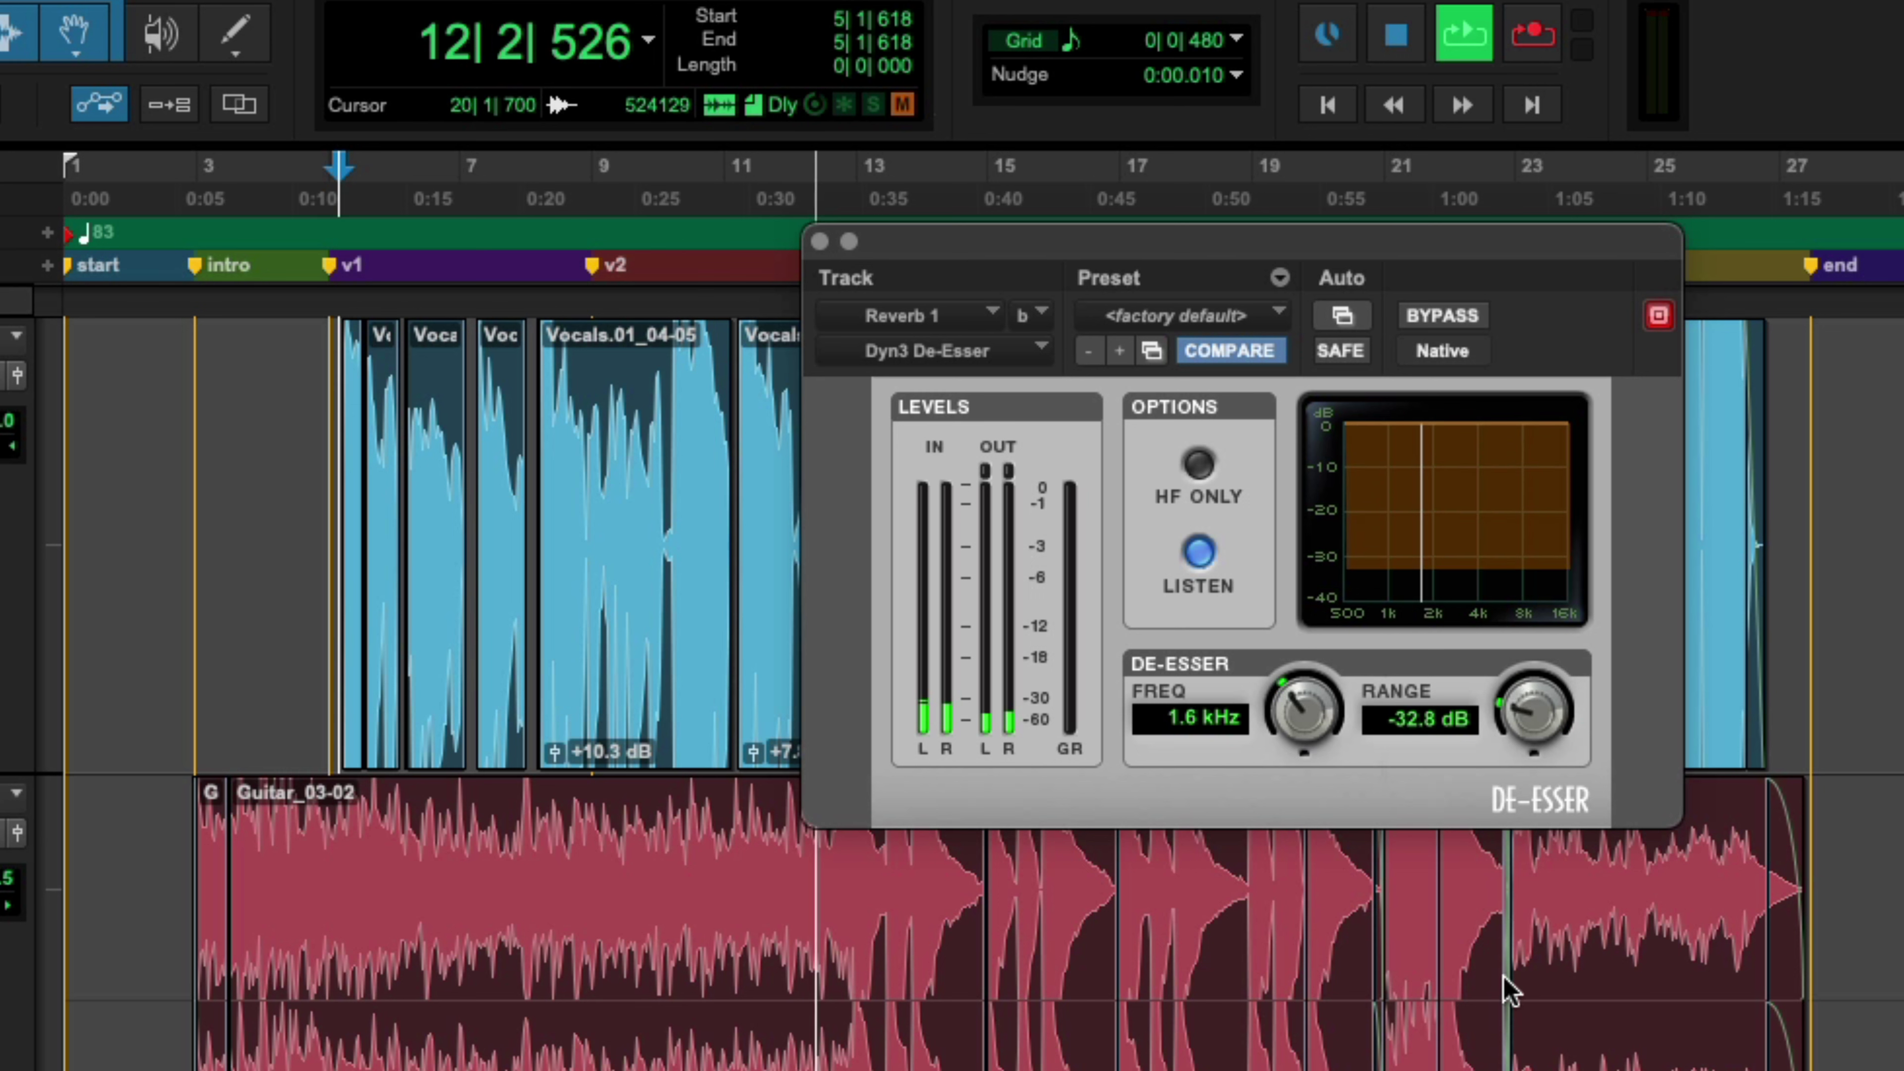
left_click(1199, 465)
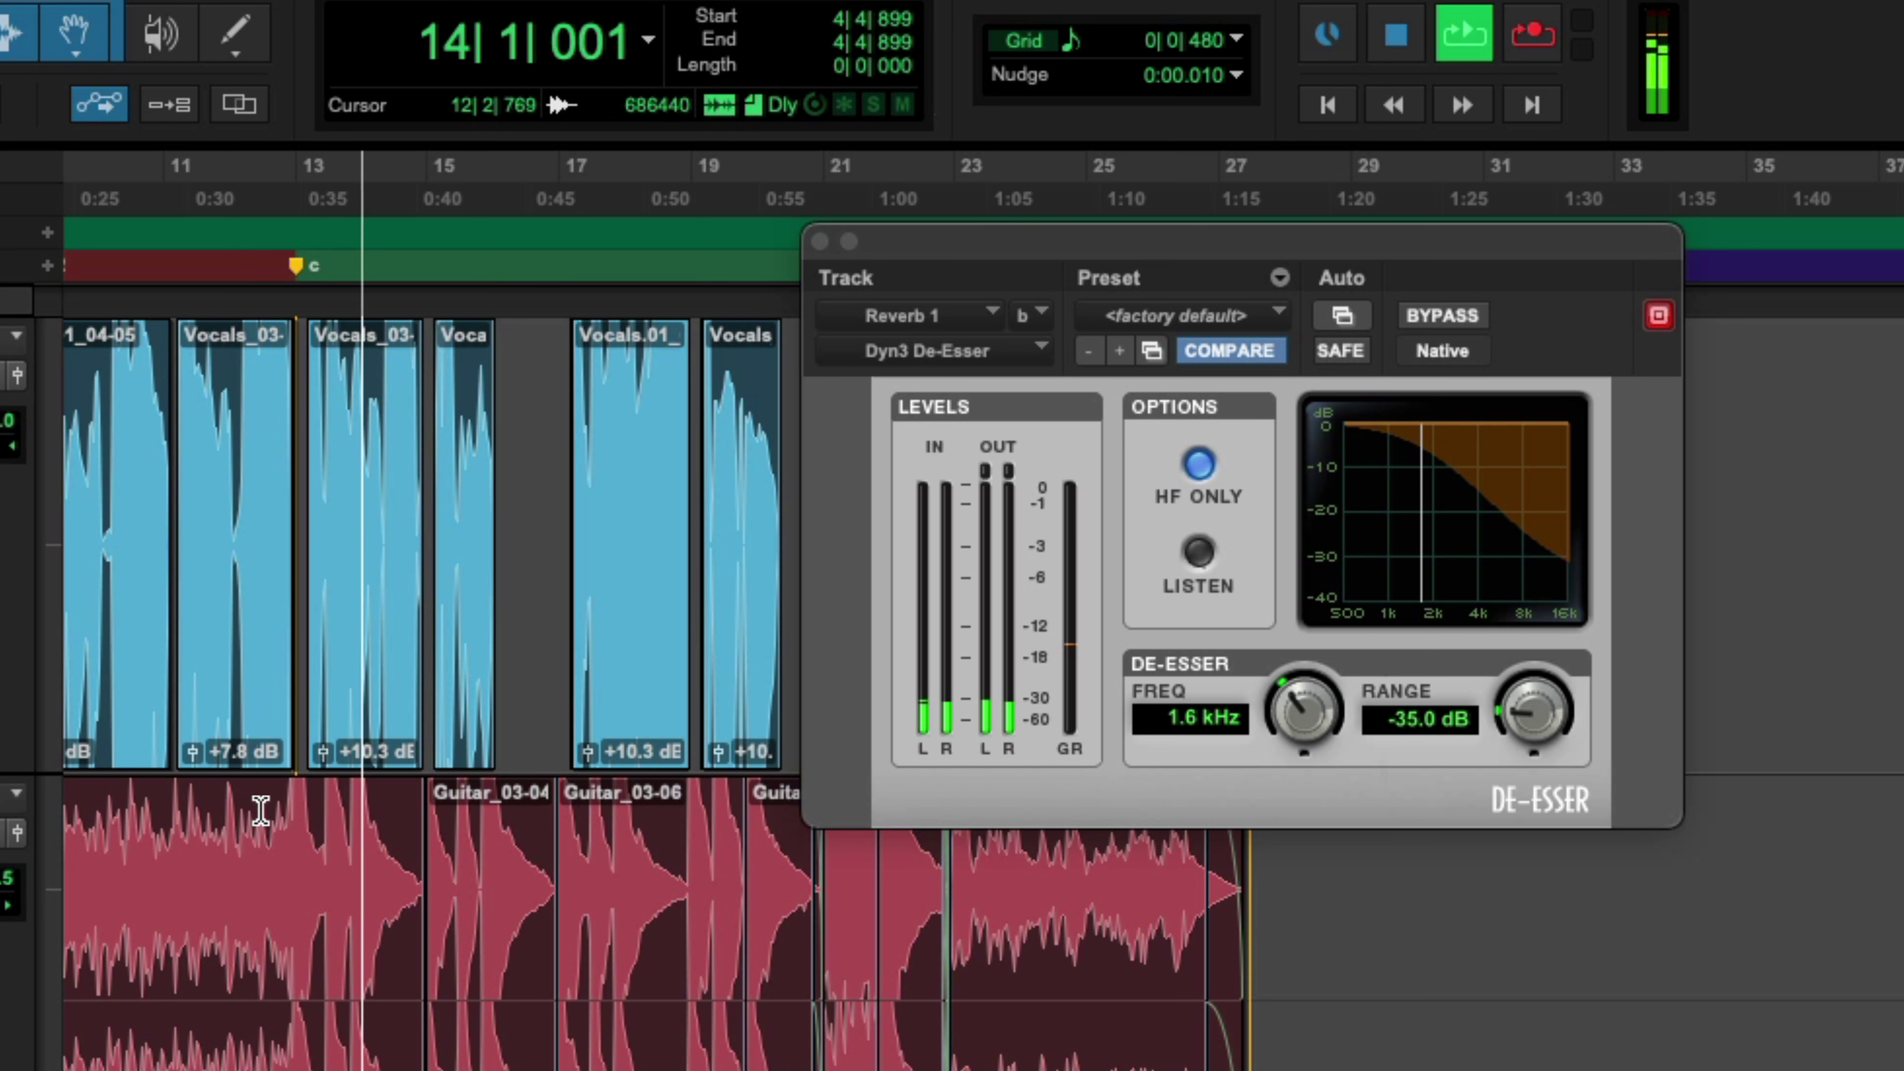
Step: Compare the reverb sound with the Reverb 1 de-esser bypassed and active
left_click(1463, 323)
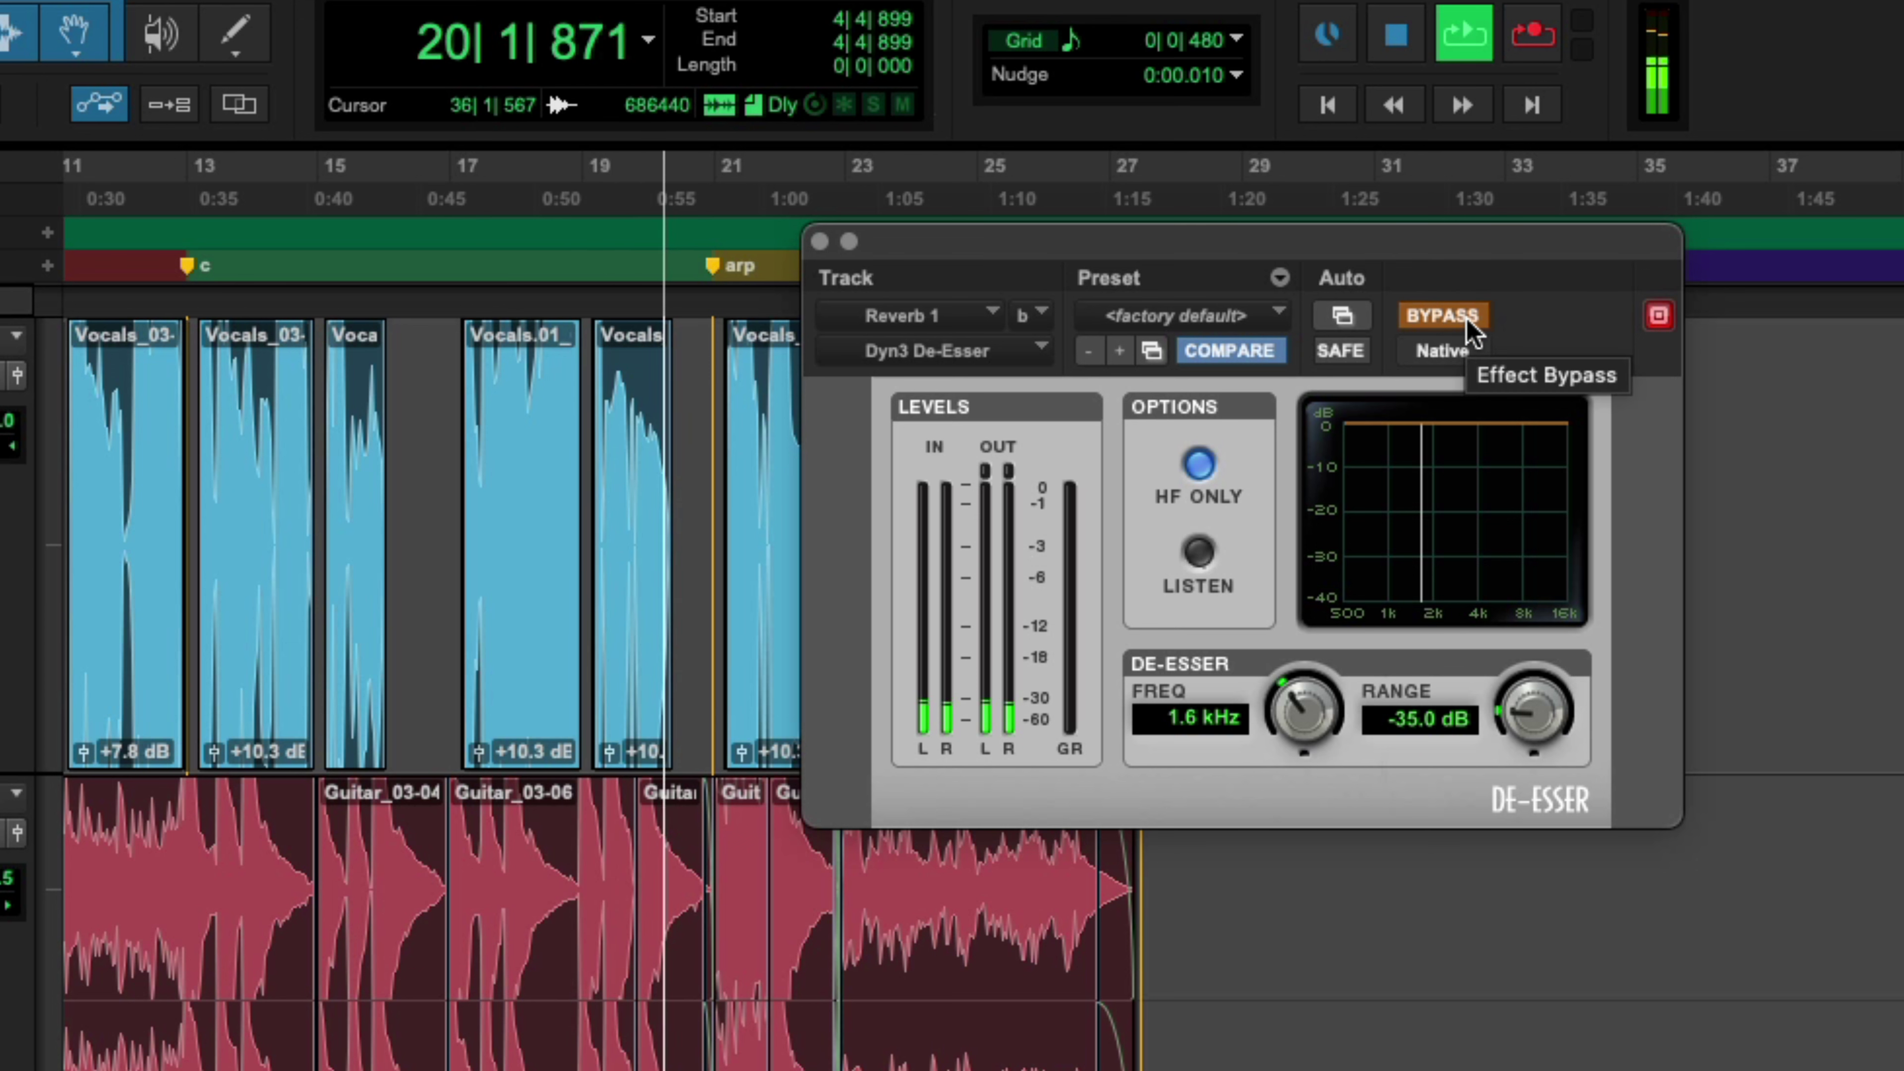
left_click(1443, 315)
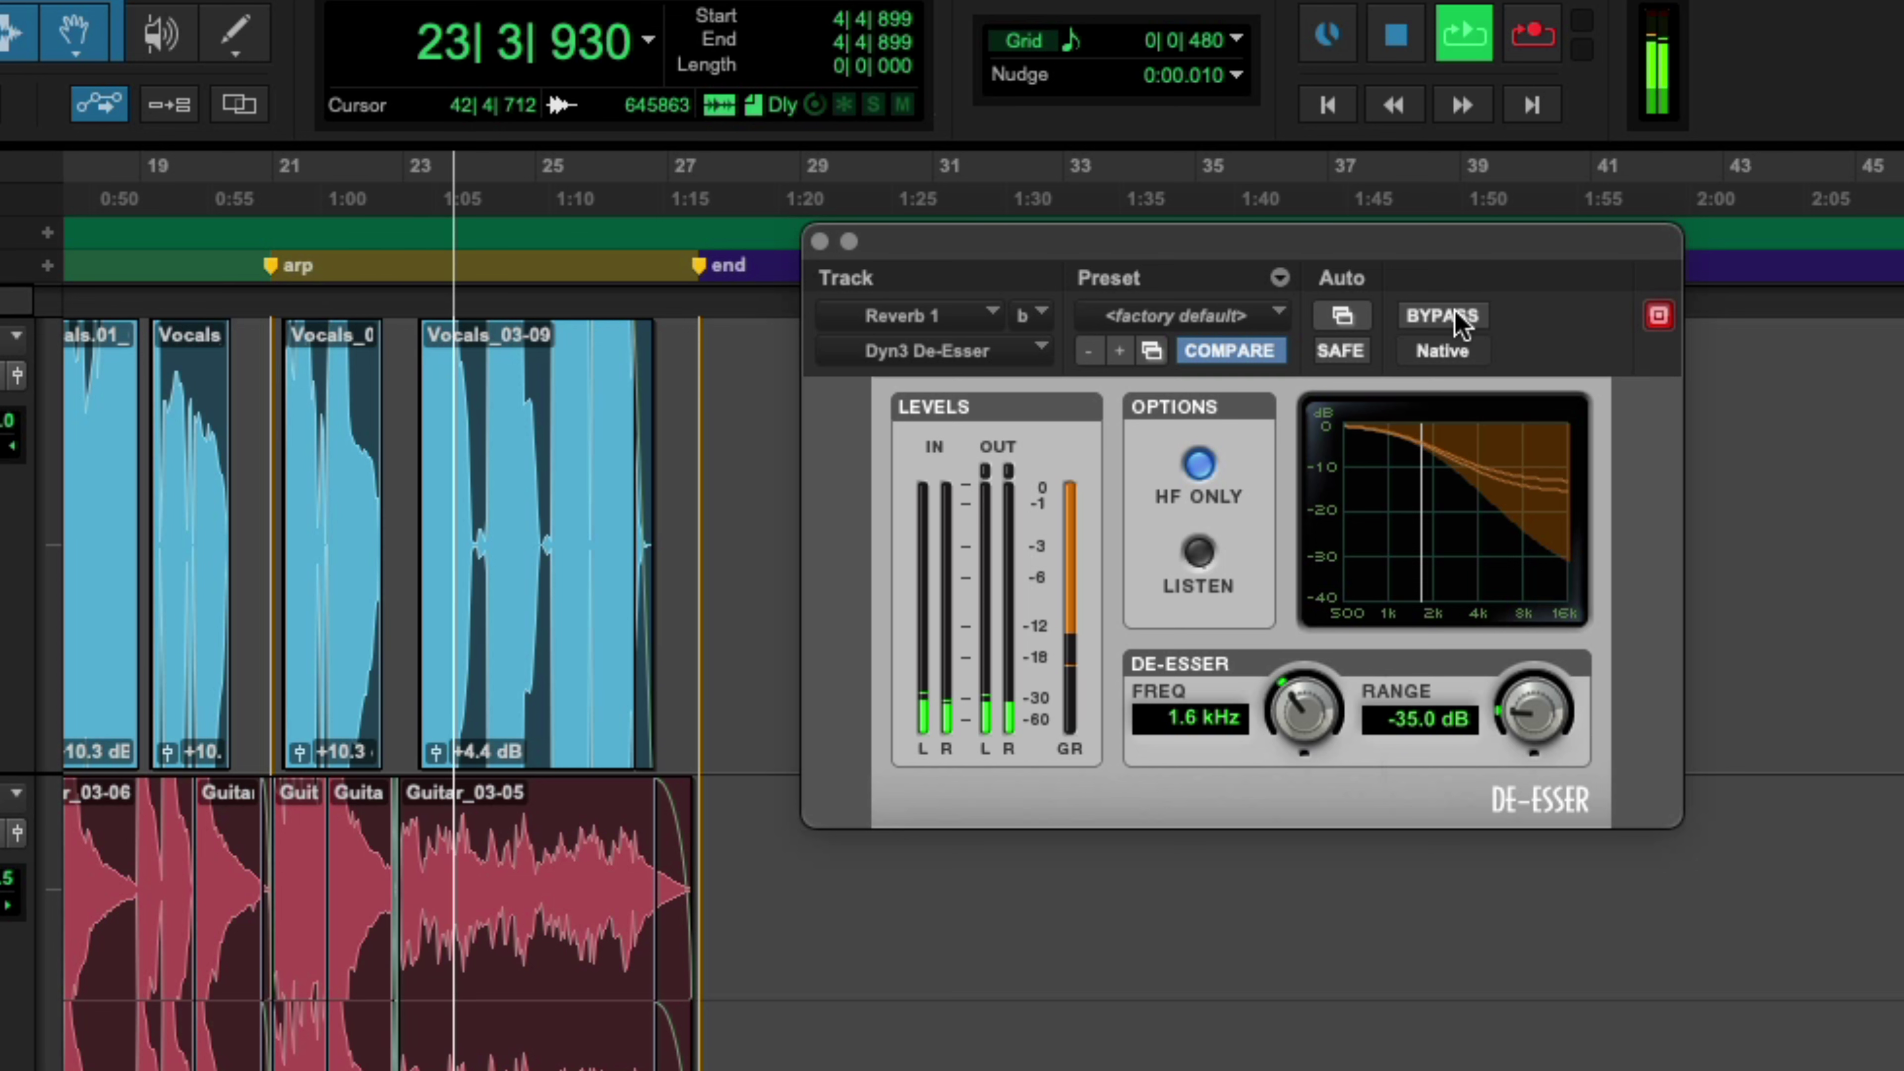
left_click(1443, 316)
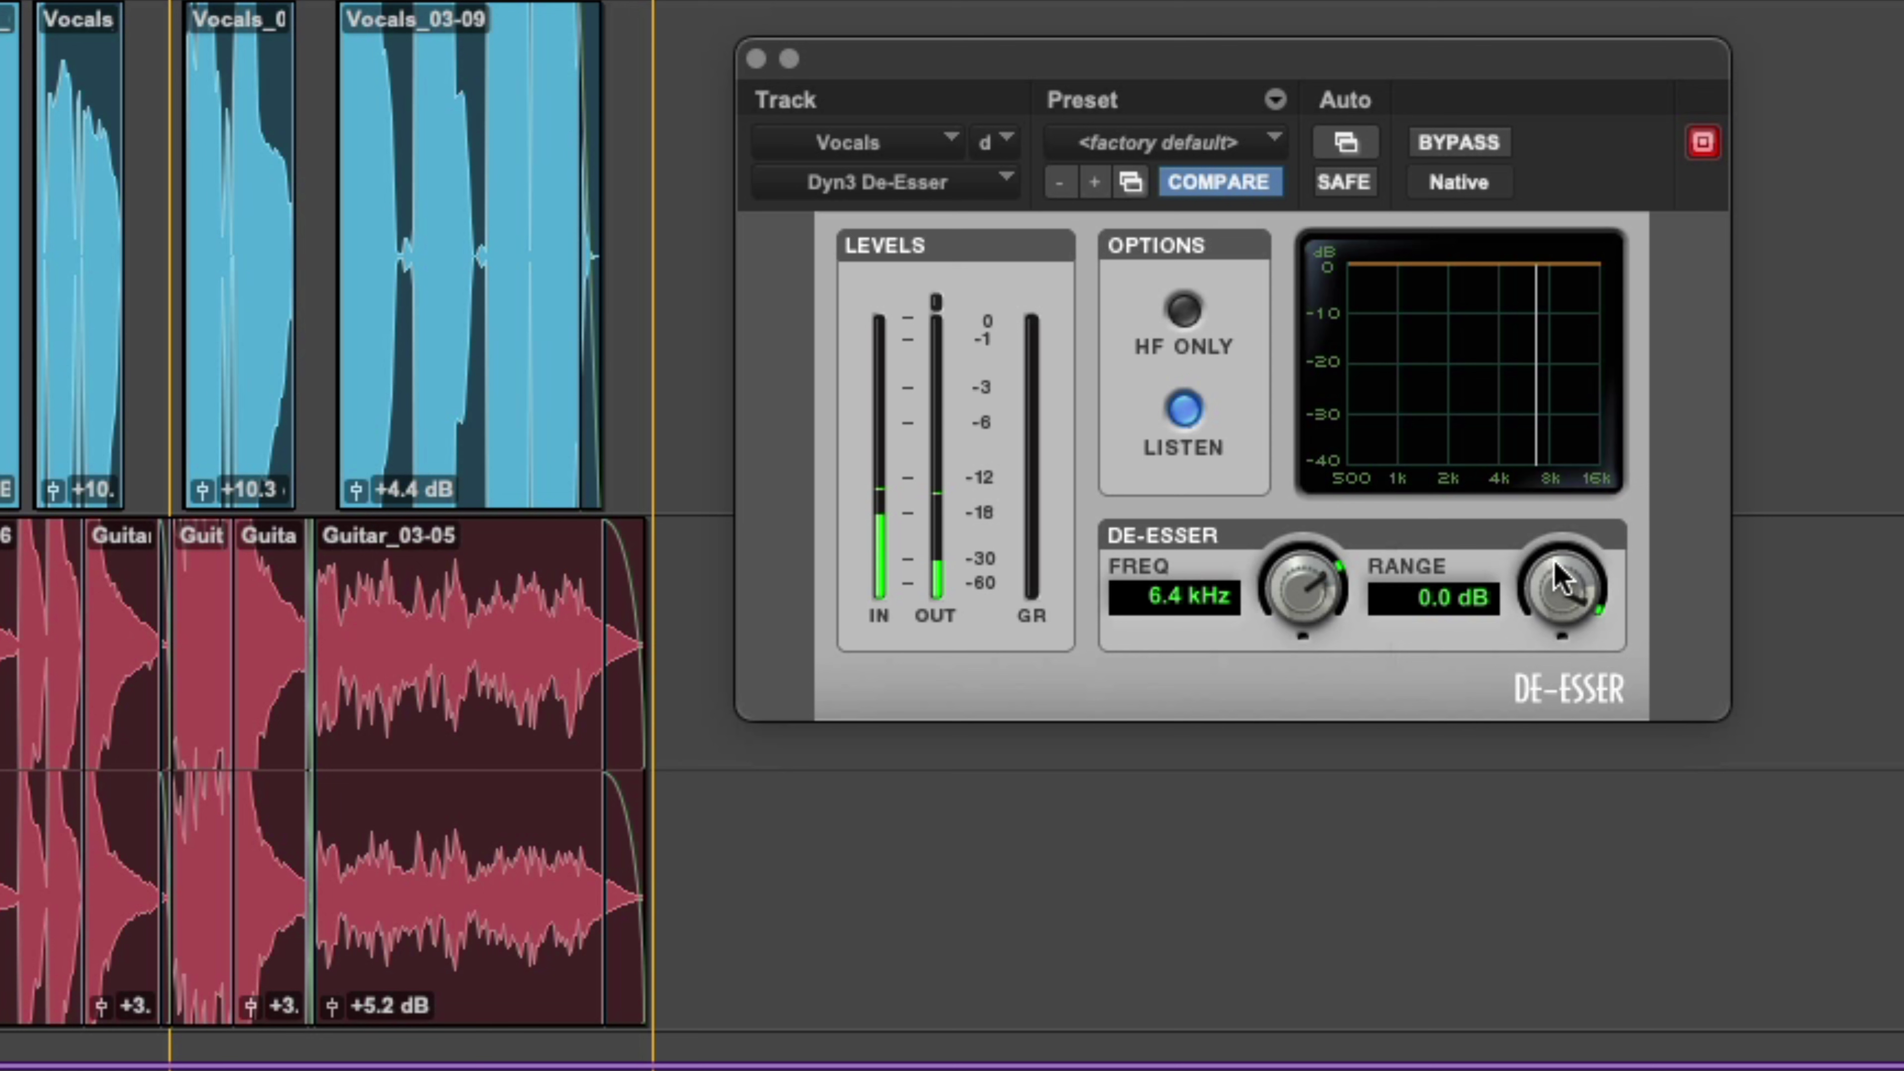
Step: Set the Vocals de-esser's range to -9.7 dB and enable HF Only with Listen off
left_click_drag(1559, 578, 1547, 644)
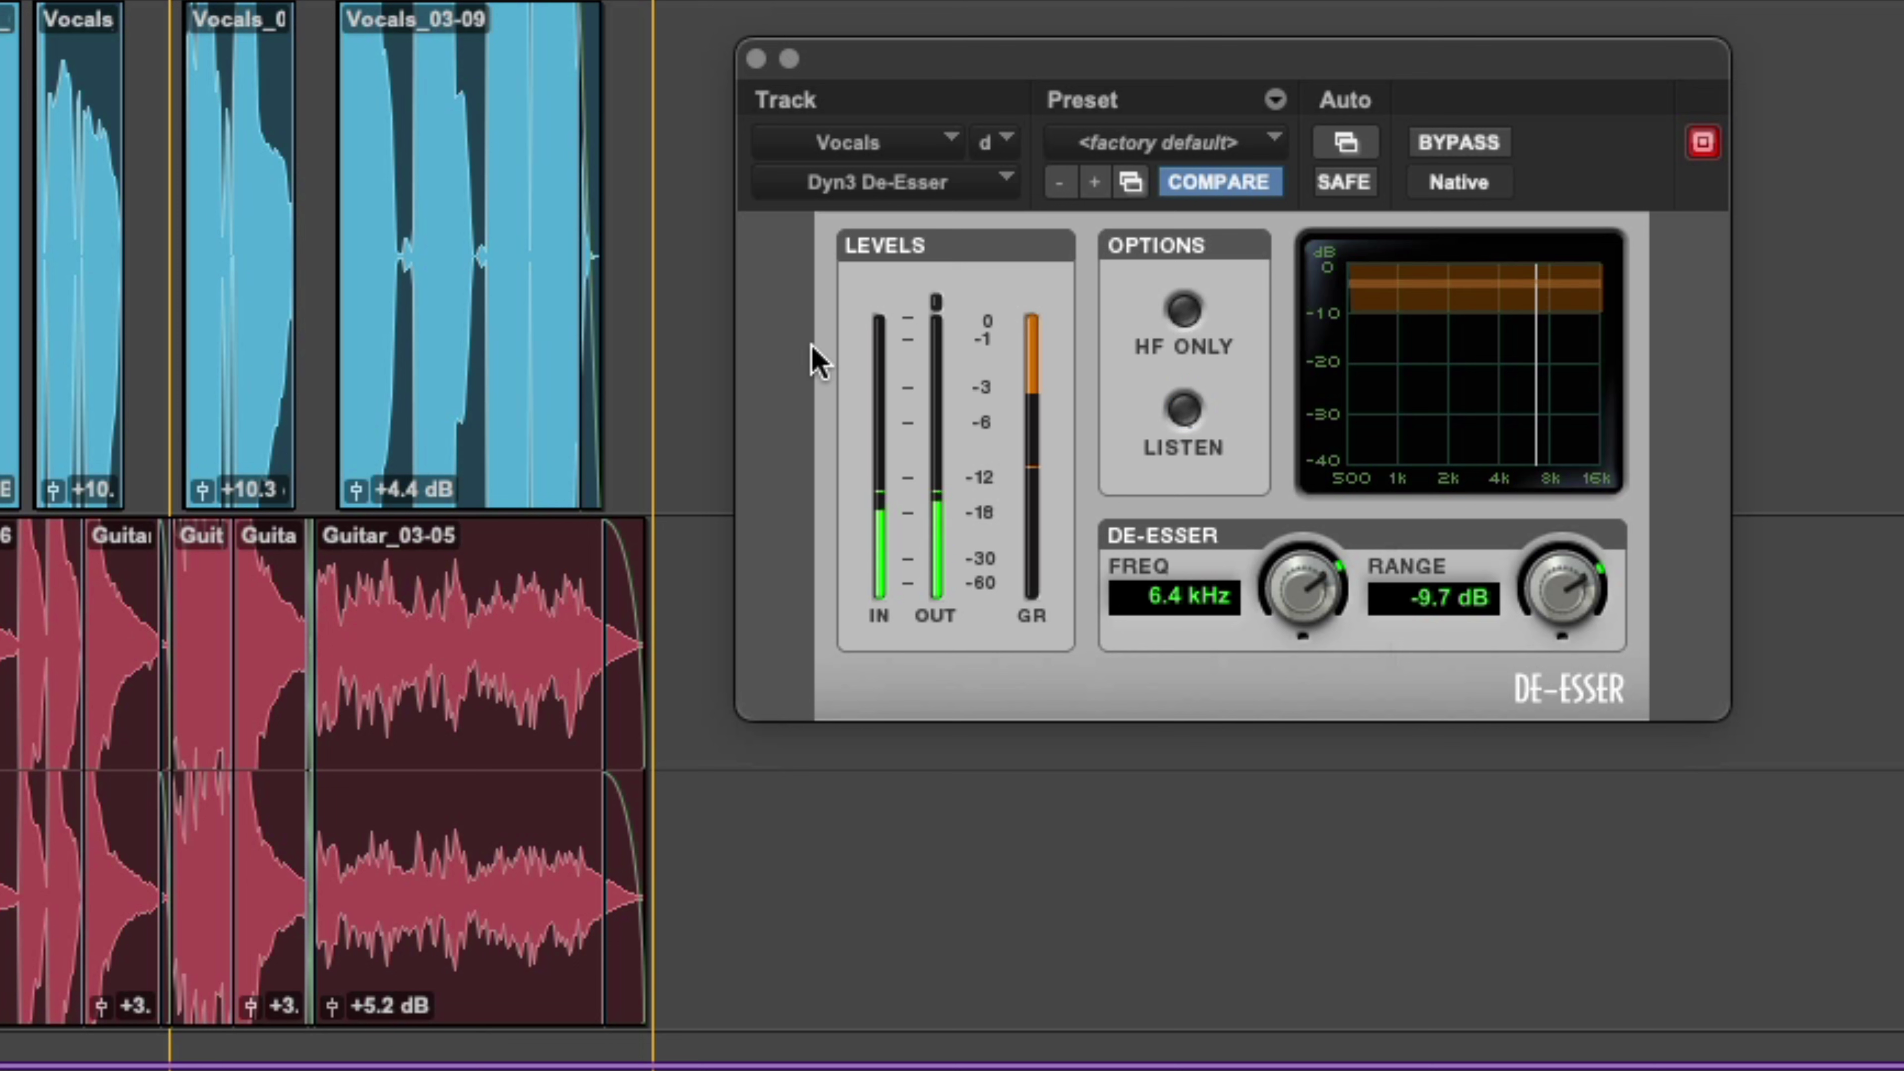
left_click(1185, 309)
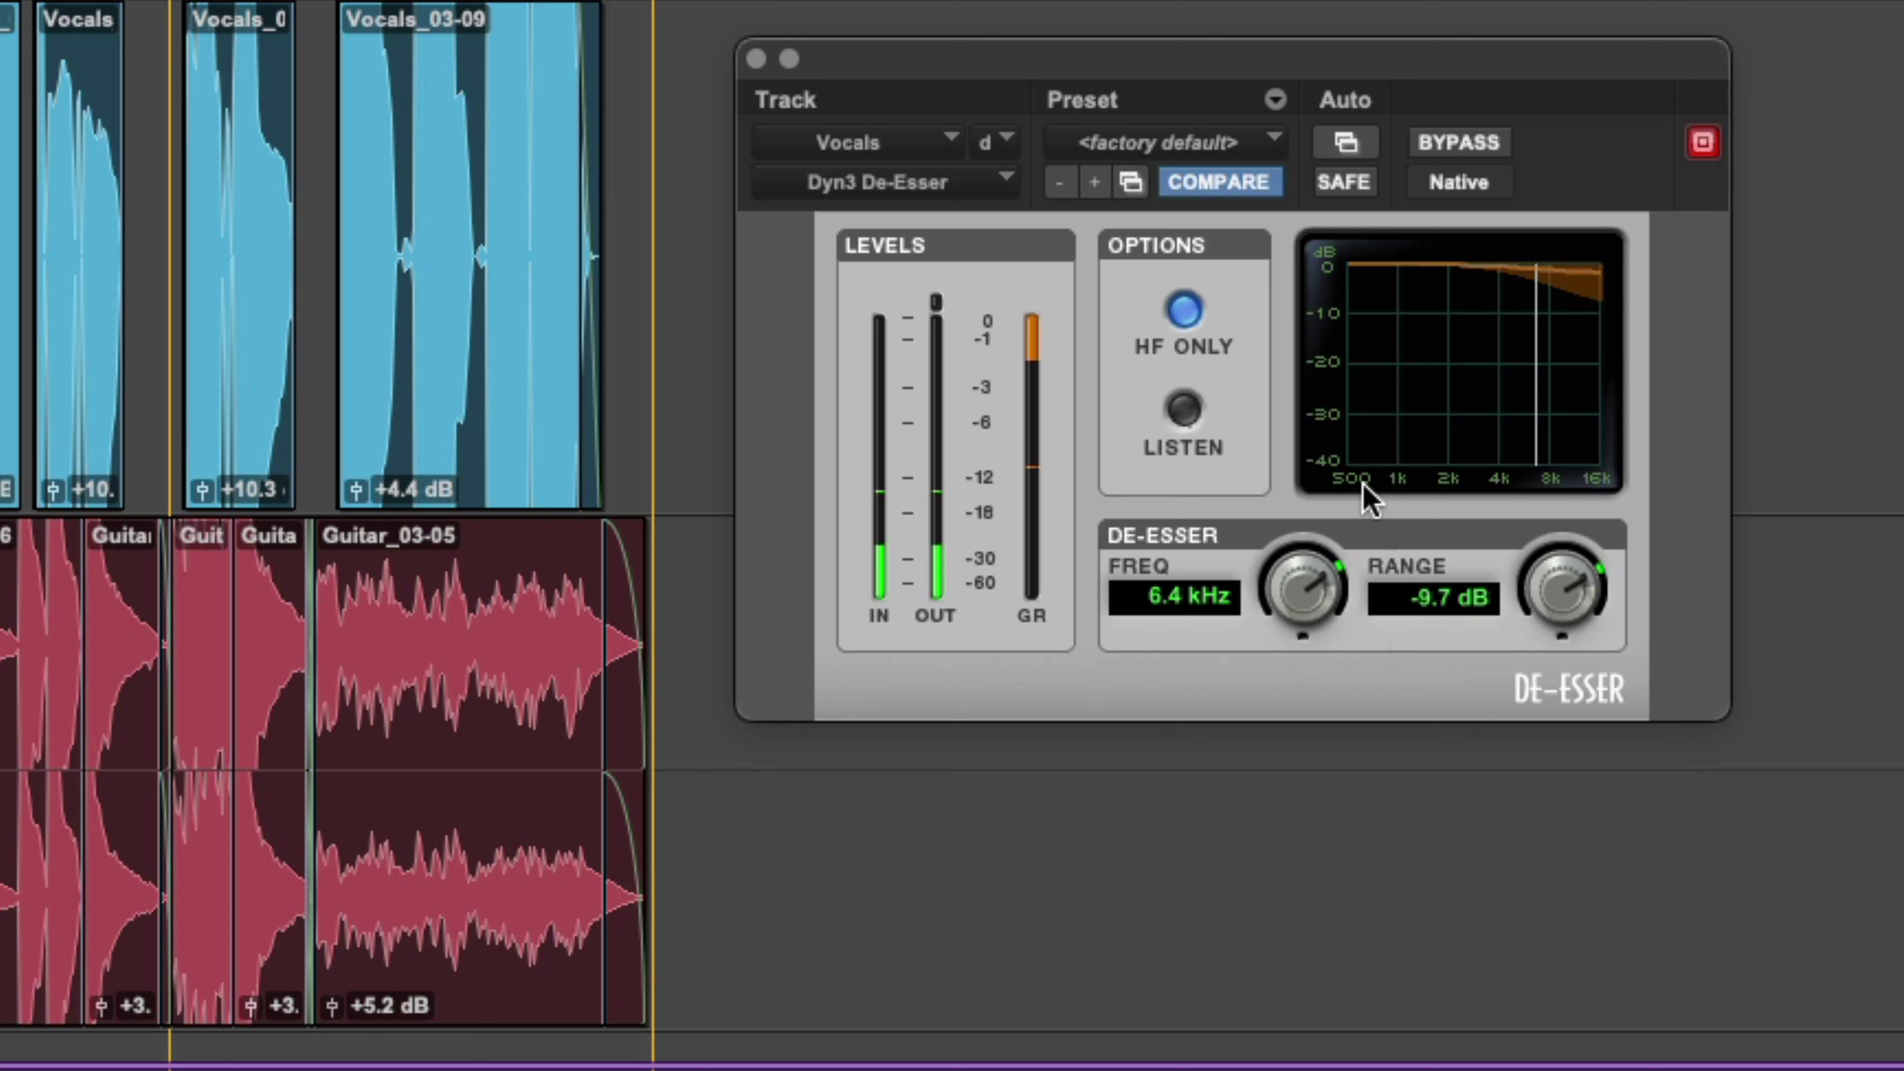